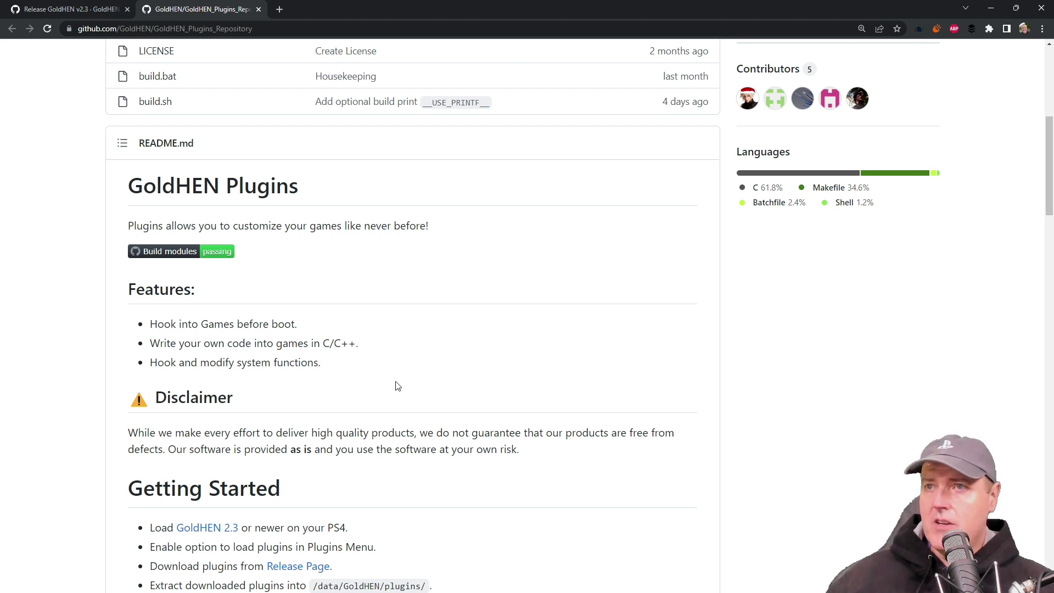
Read the GoldHEN Plugins README from the Features list through Getting Started and each plugin description down to No Share Blocks
{"action": "scroll", "coordinate": [398, 386], "scroll_direction": "down", "scroll_amount": 5}
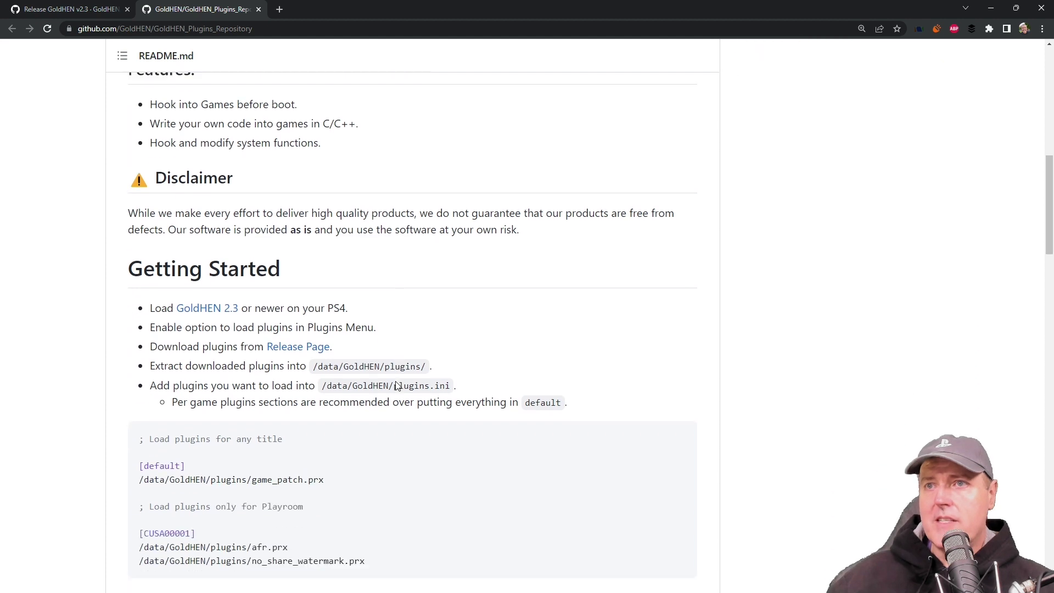
{"action": "scroll", "coordinate": [396, 382], "scroll_direction": "down", "scroll_amount": 8}
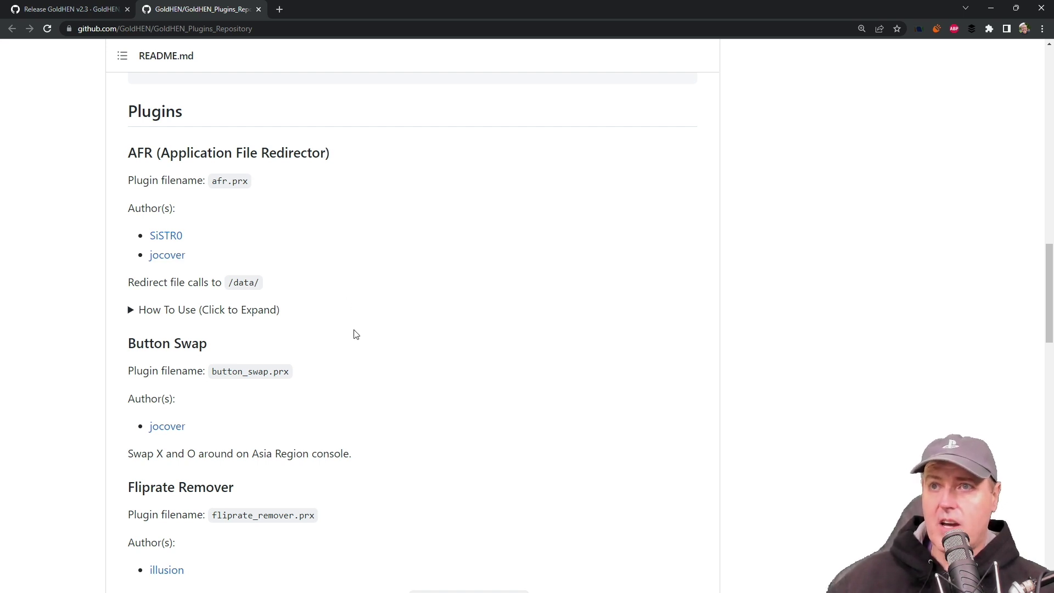
{"action": "scroll", "coordinate": [353, 333], "scroll_direction": "down", "scroll_amount": 2}
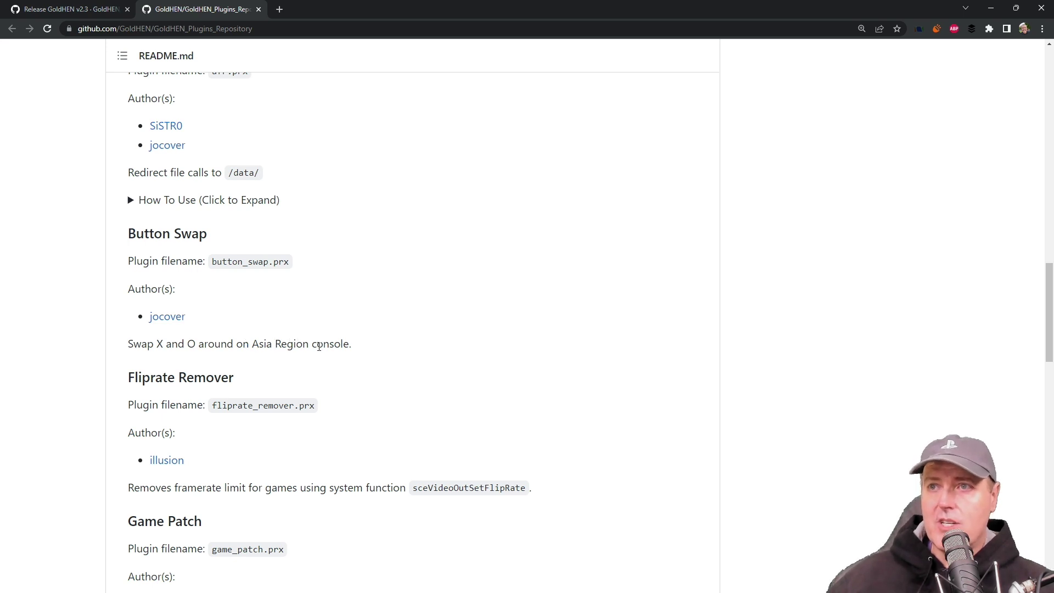
{"action": "scroll", "coordinate": [385, 355], "scroll_direction": "down", "scroll_amount": 2}
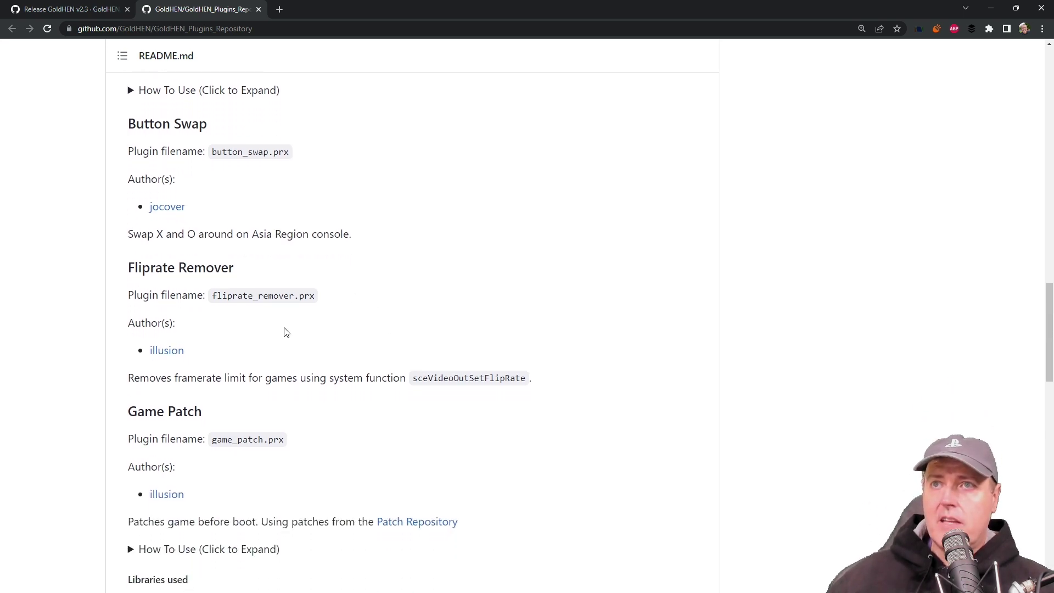
{"action": "scroll", "coordinate": [285, 332], "scroll_direction": "down", "scroll_amount": 1}
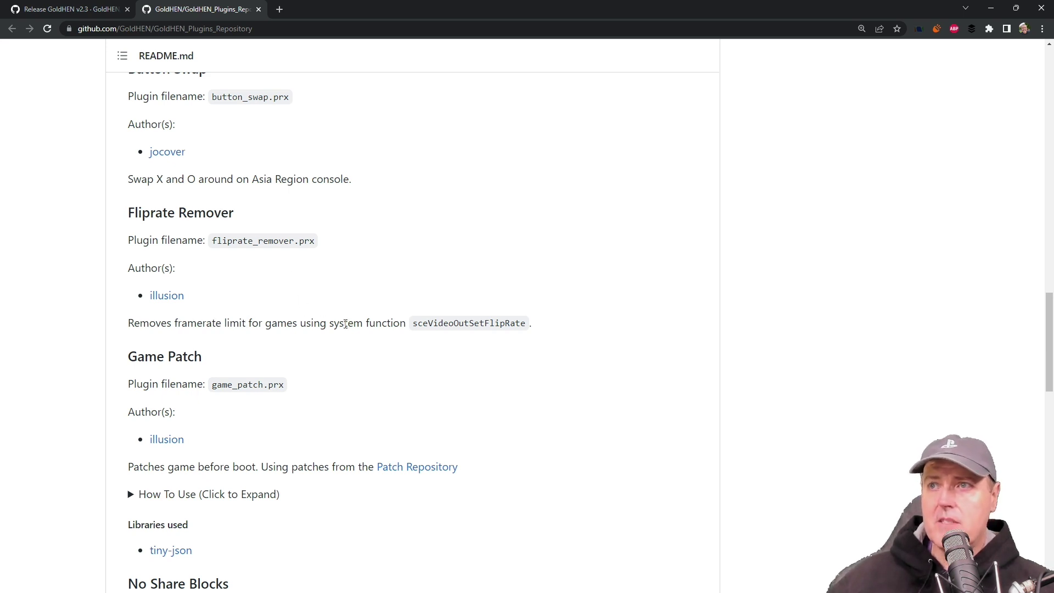
{"action": "scroll", "coordinate": [356, 337], "scroll_direction": "down", "scroll_amount": 2}
{"action": "scroll", "coordinate": [354, 339], "scroll_direction": "down", "scroll_amount": 1}
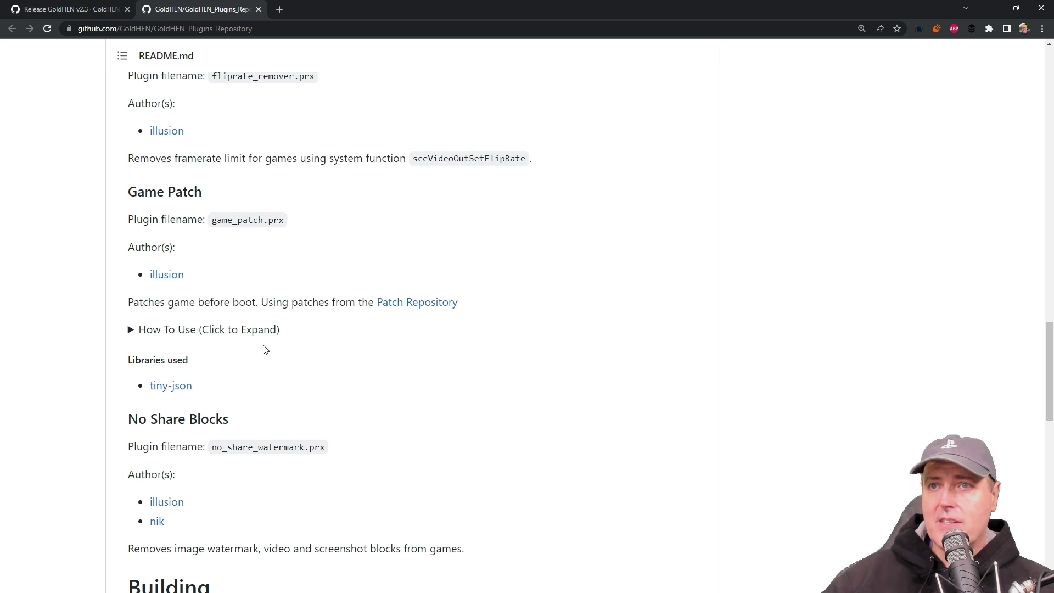
{"action": "scroll", "coordinate": [266, 350], "scroll_direction": "down", "scroll_amount": 2}
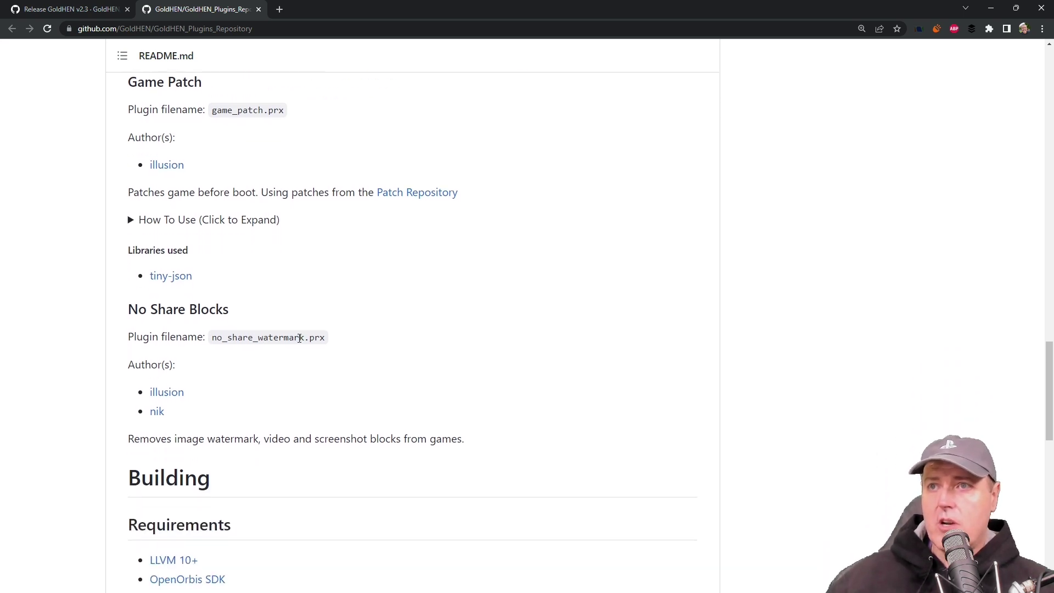
{"action": "scroll", "coordinate": [343, 400], "scroll_direction": "down", "scroll_amount": 1}
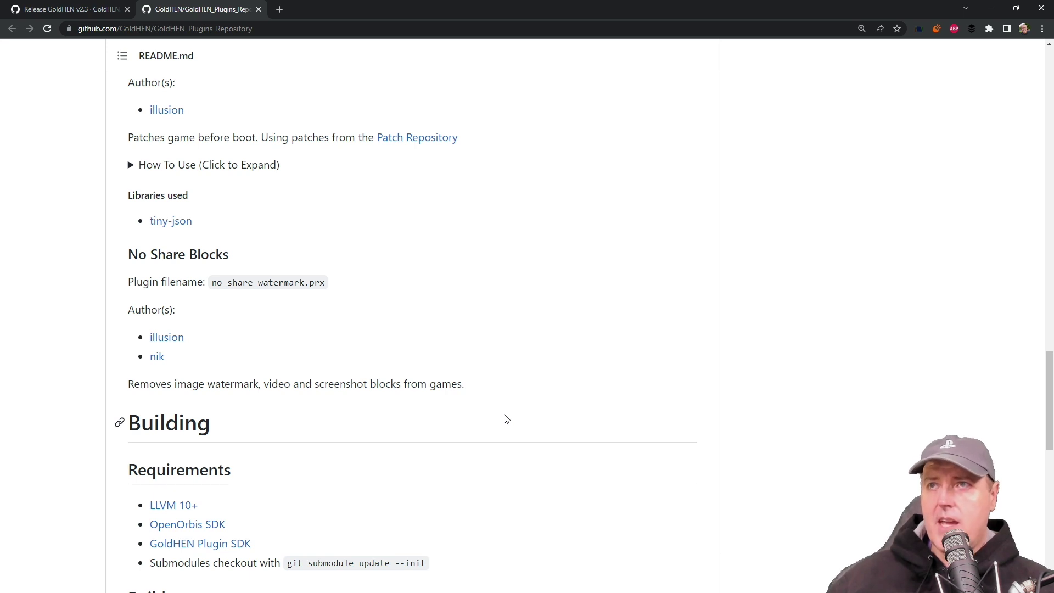
Return to Getting Started and highlight the [default] and [CUSA00001] headings and the plugin paths in the sample plugins.ini block
{"action": "scroll", "coordinate": [506, 419], "scroll_direction": "up", "scroll_amount": 13}
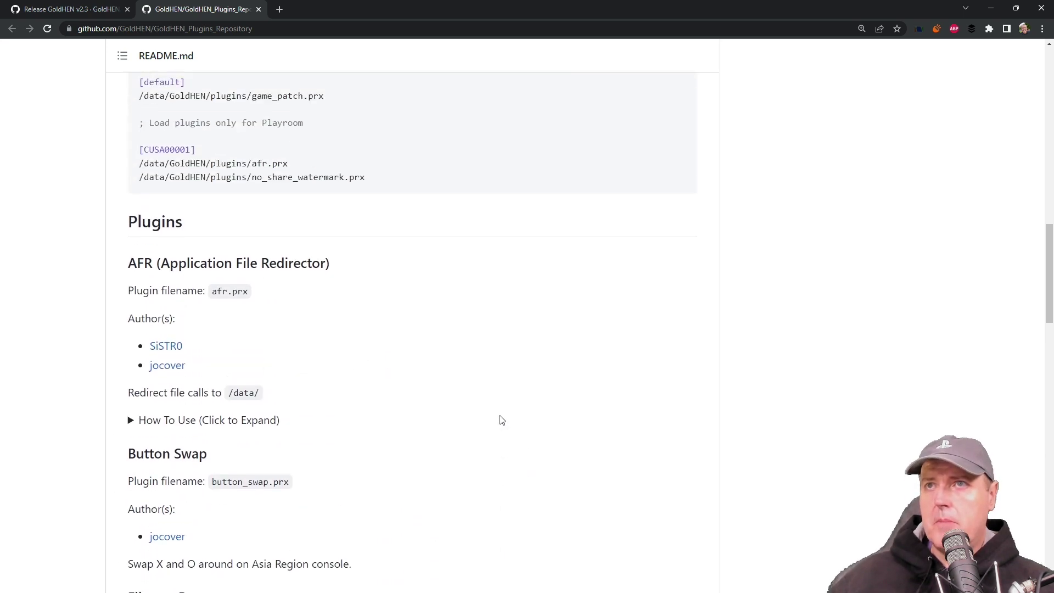
{"action": "scroll", "coordinate": [501, 420], "scroll_direction": "up", "scroll_amount": 4}
{"action": "scroll", "coordinate": [499, 420], "scroll_direction": "up", "scroll_amount": 1}
{"action": "scroll", "coordinate": [498, 419], "scroll_direction": "down", "scroll_amount": 1}
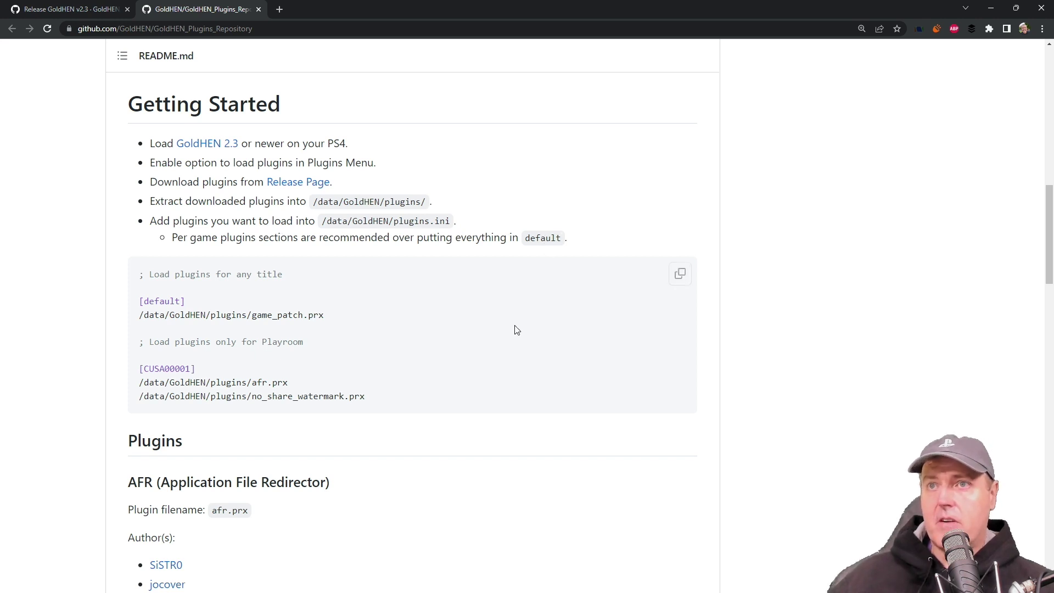
{"action": "left_click_drag", "start_coordinate": [139, 301], "coordinate": [200, 306]}
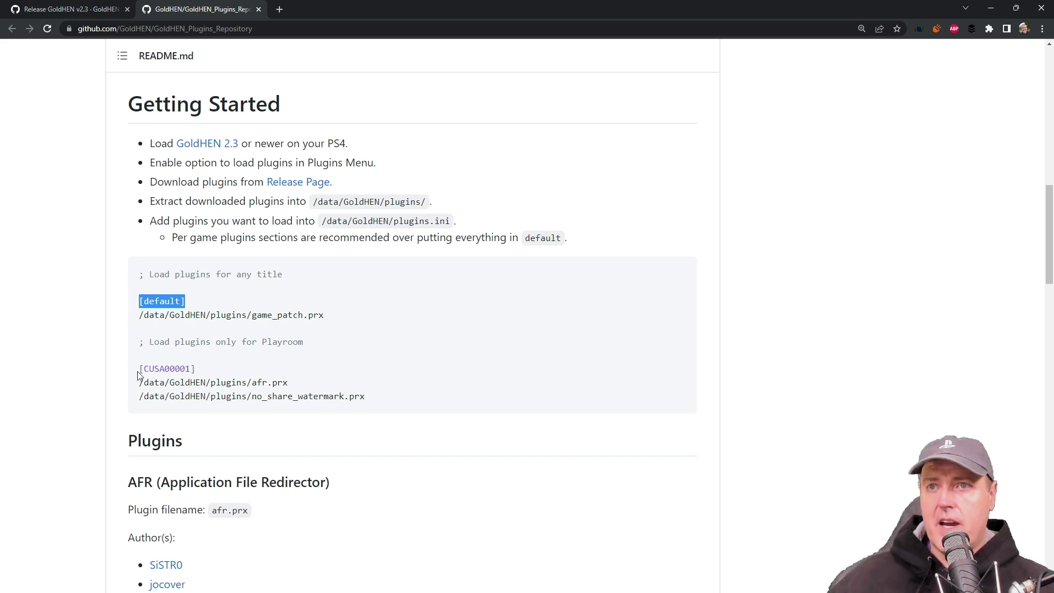
{"action": "left_click_drag", "start_coordinate": [139, 368], "coordinate": [203, 371]}
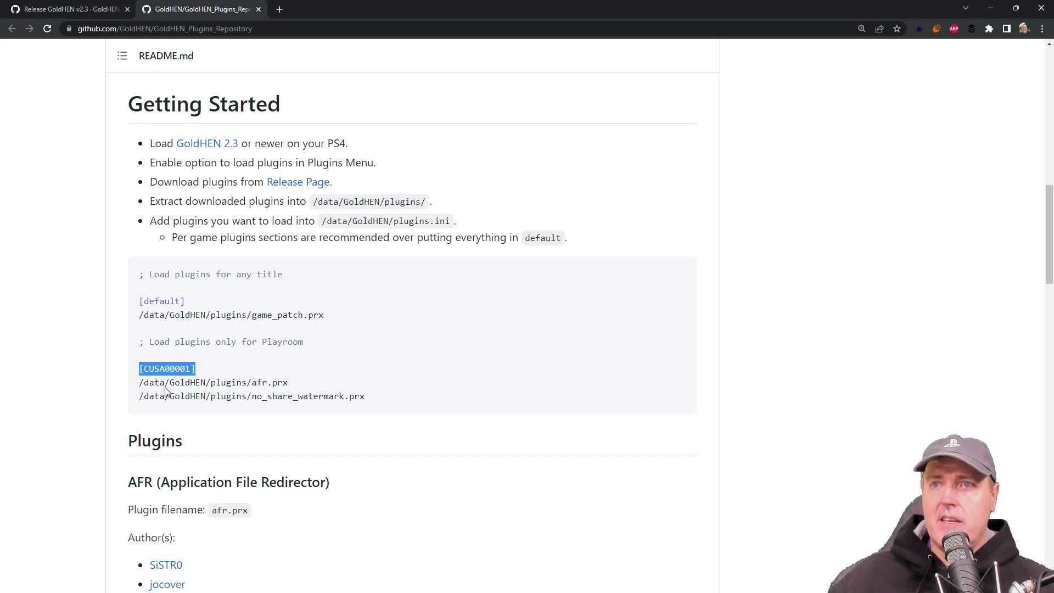
{"action": "left_click_drag", "start_coordinate": [251, 382], "coordinate": [349, 396]}
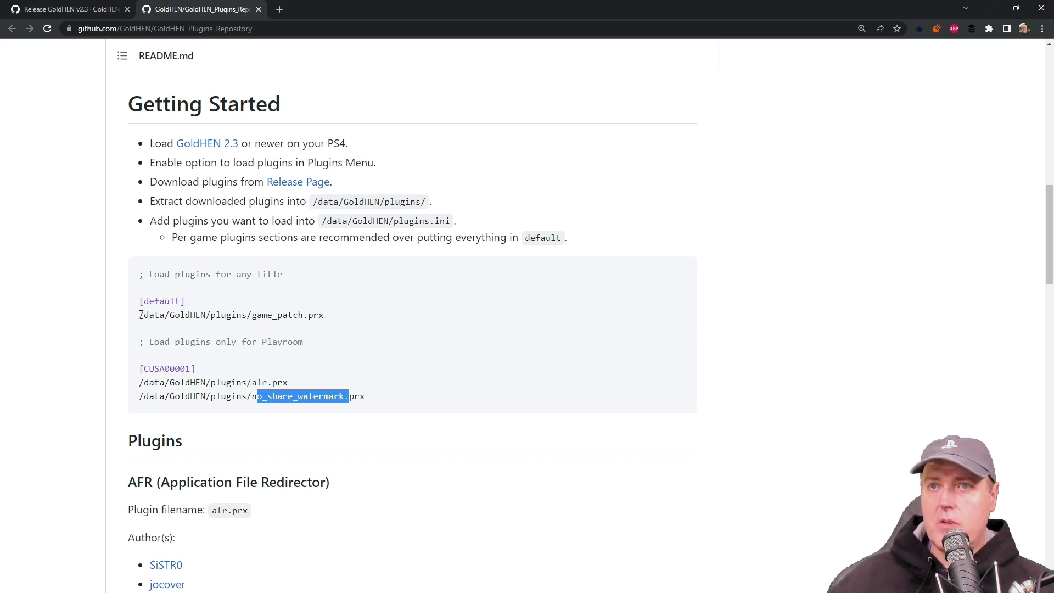
{"action": "left_click_drag", "start_coordinate": [141, 314], "coordinate": [334, 315]}
{"action": "left_click", "coordinate": [362, 387]}
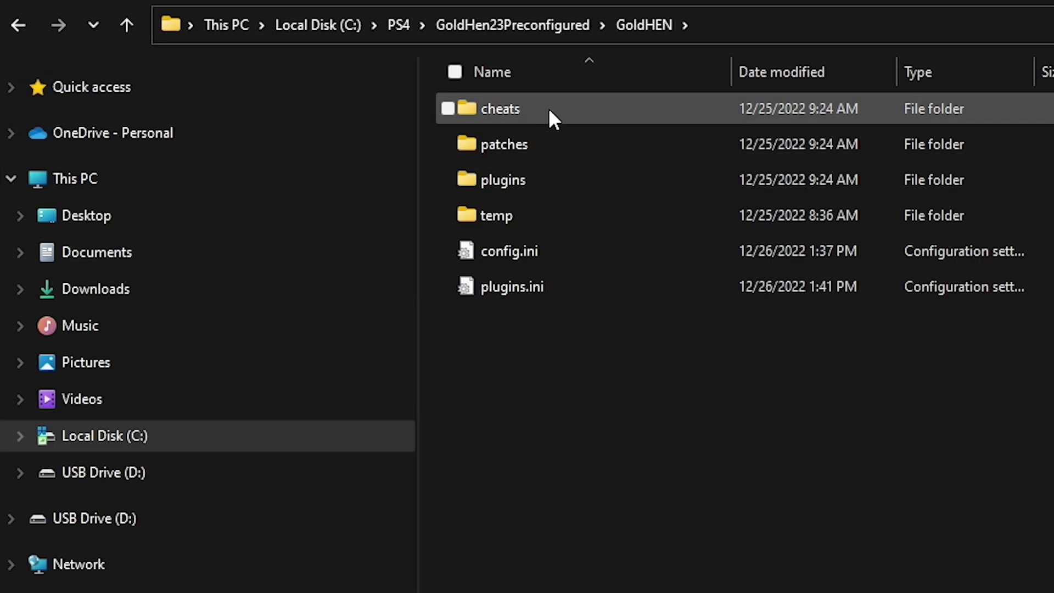
In File Explorer, look inside GoldHEN's cheats folder and open the json folder within patches
{"action": "double_click", "coordinate": [542, 109]}
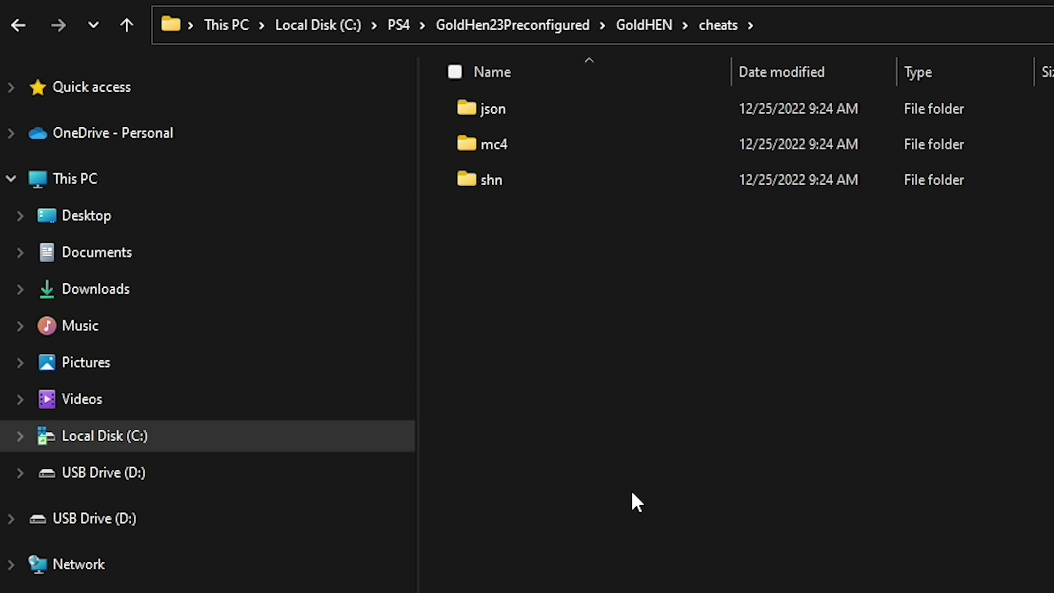
{"action": "left_click", "coordinate": [658, 17]}
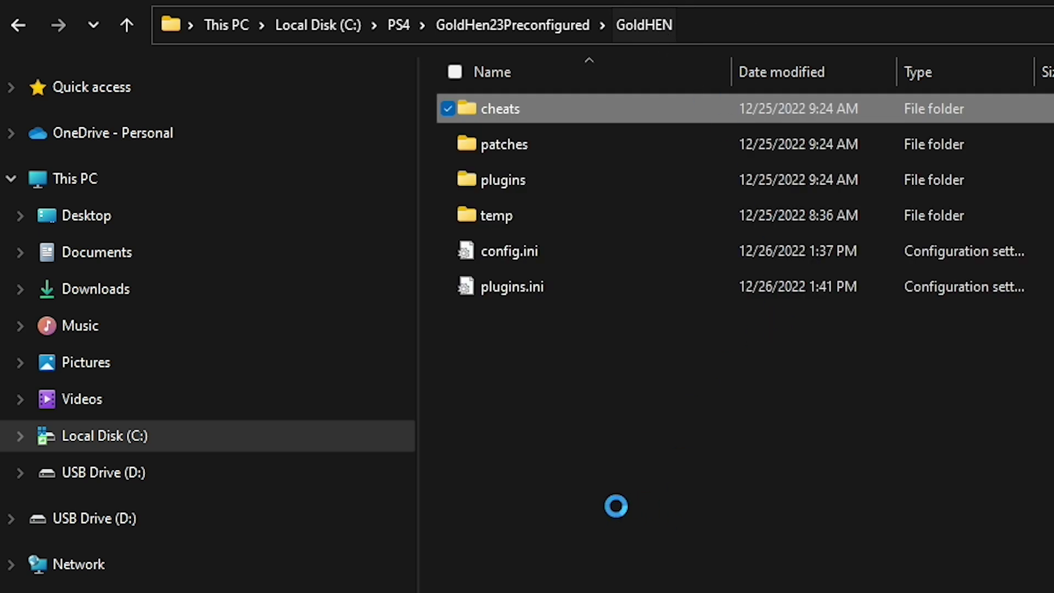
{"action": "double_click", "coordinate": [505, 142]}
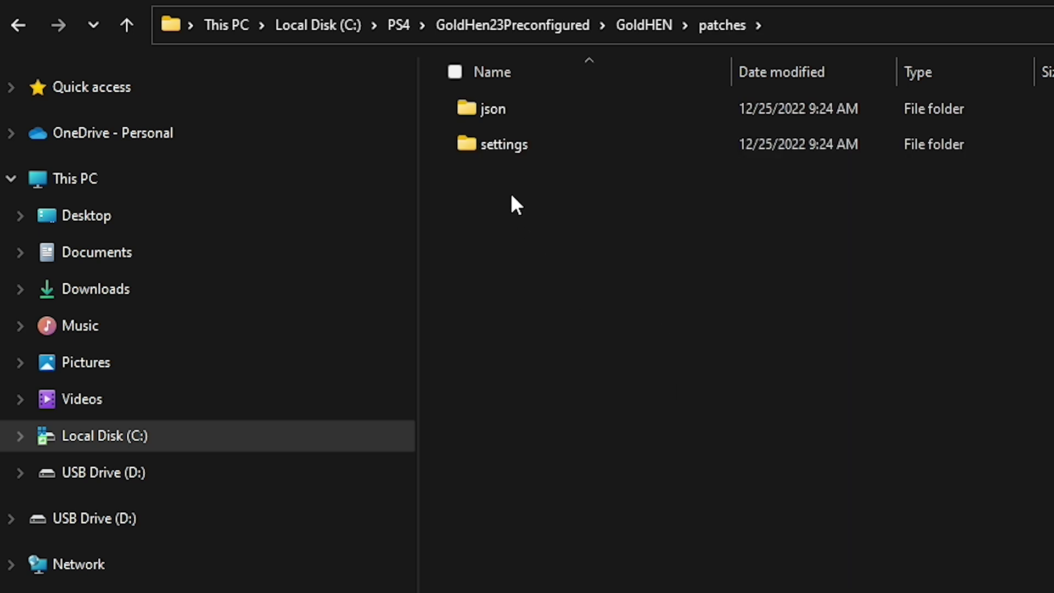
{"action": "double_click", "coordinate": [498, 108]}
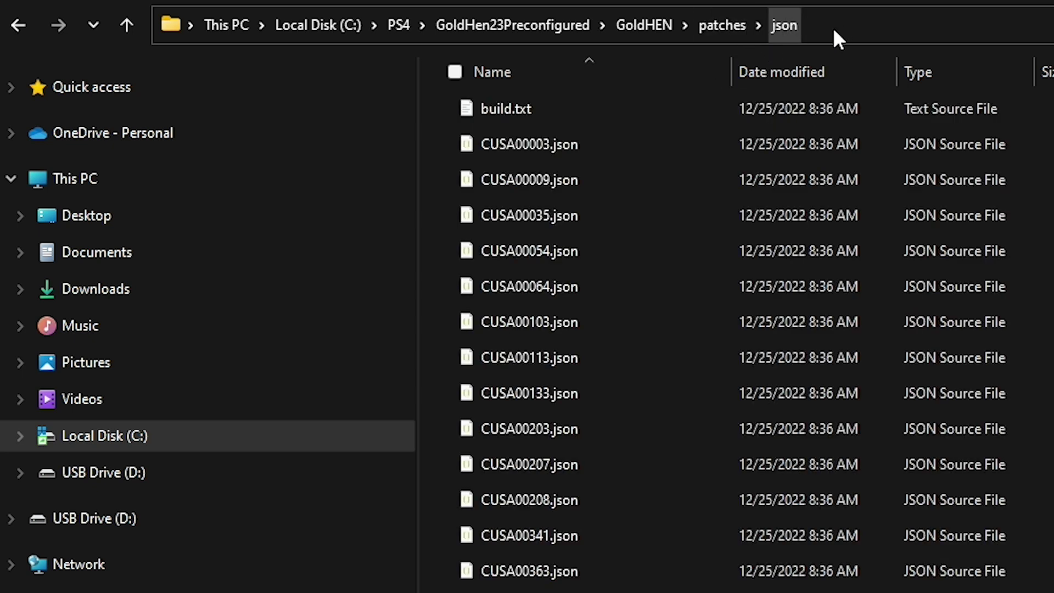
Open CUSA00003.json in Notepad, examine the Driveclub patch's name and patch list, and close the file
{"action": "right_click", "coordinate": [554, 141]}
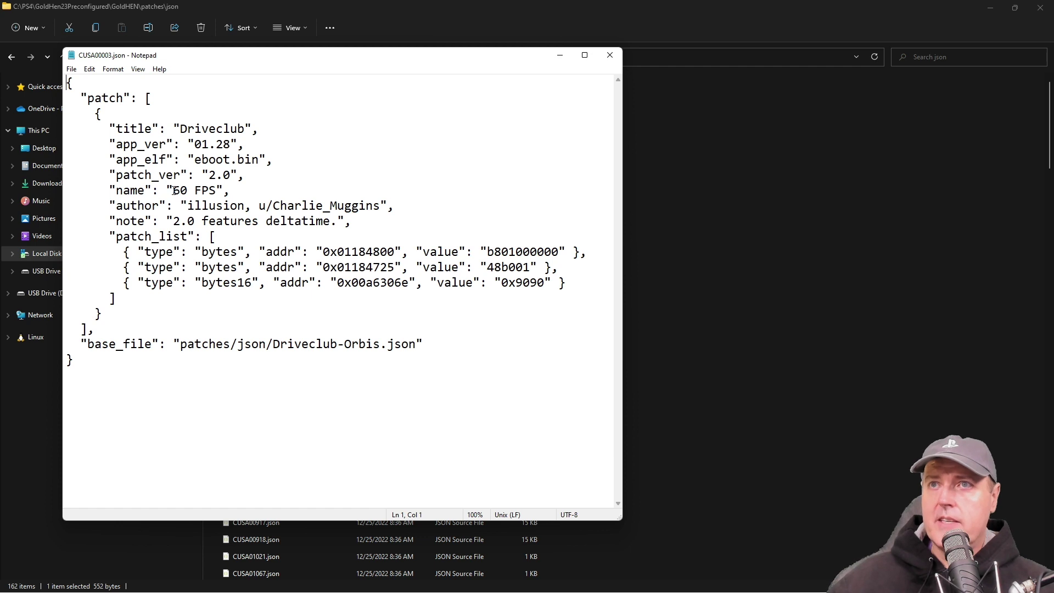
{"action": "left_click_drag", "start_coordinate": [189, 189], "coordinate": [223, 189]}
{"action": "left_click", "coordinate": [309, 252]}
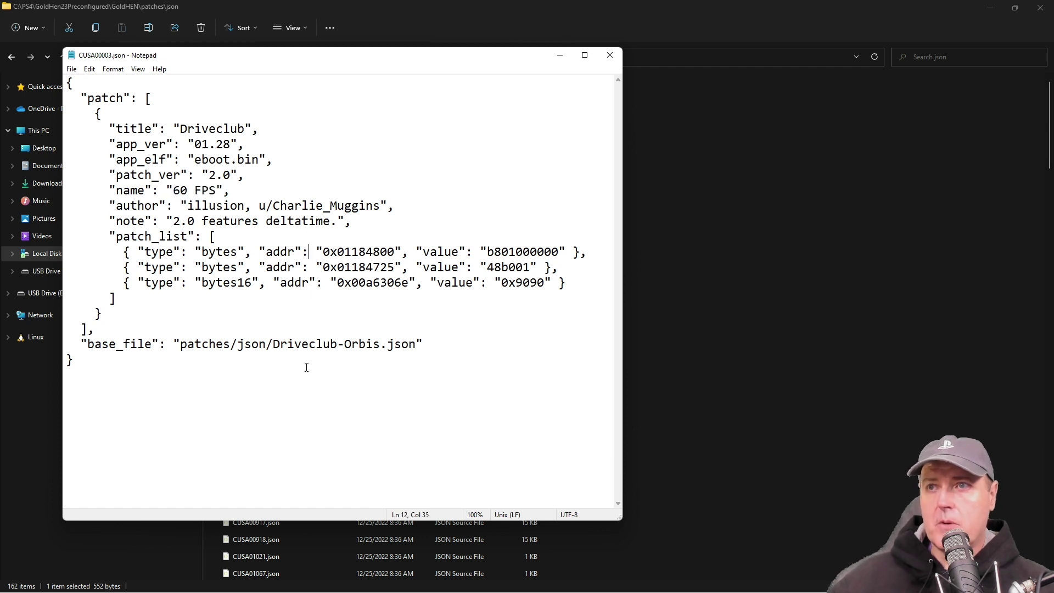
{"action": "key", "text": "Down"}
{"action": "key", "text": "Left"}
{"action": "key", "text": "Left"}
{"action": "key", "text": "Left"}
{"action": "key", "text": "Left"}
{"action": "key", "text": "Left"}
{"action": "key", "text": "Left"}
{"action": "key", "text": "Left"}
{"action": "key", "text": "Left"}
{"action": "key", "text": "Left"}
{"action": "key", "text": "Left"}
{"action": "key", "text": "Left"}
{"action": "key", "text": "Left"}
{"action": "key", "text": "Left"}
{"action": "key", "text": "Left"}
{"action": "key", "text": "Left"}
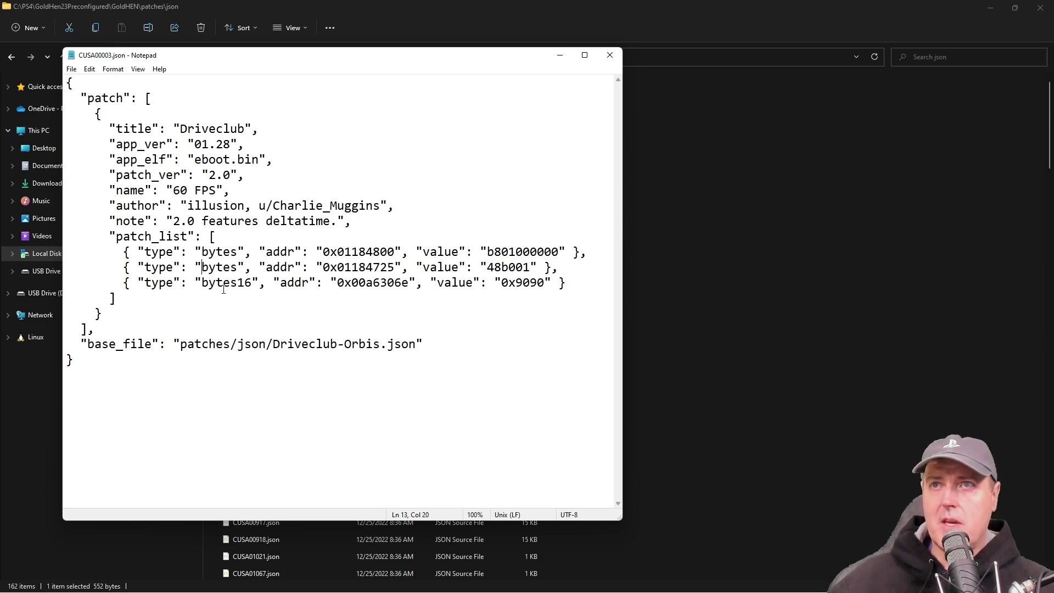
{"action": "key", "text": "alt+F4"}
{"action": "left_click", "coordinate": [291, 302]}
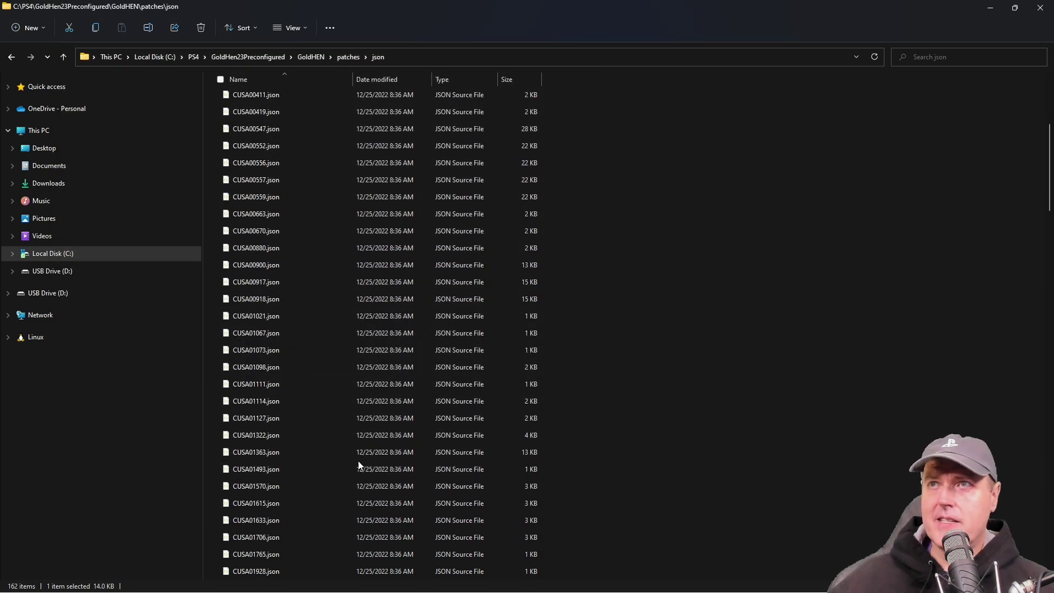
View the files in the patches settings folder and return to the GoldHEN folder
{"action": "left_click", "coordinate": [351, 57]}
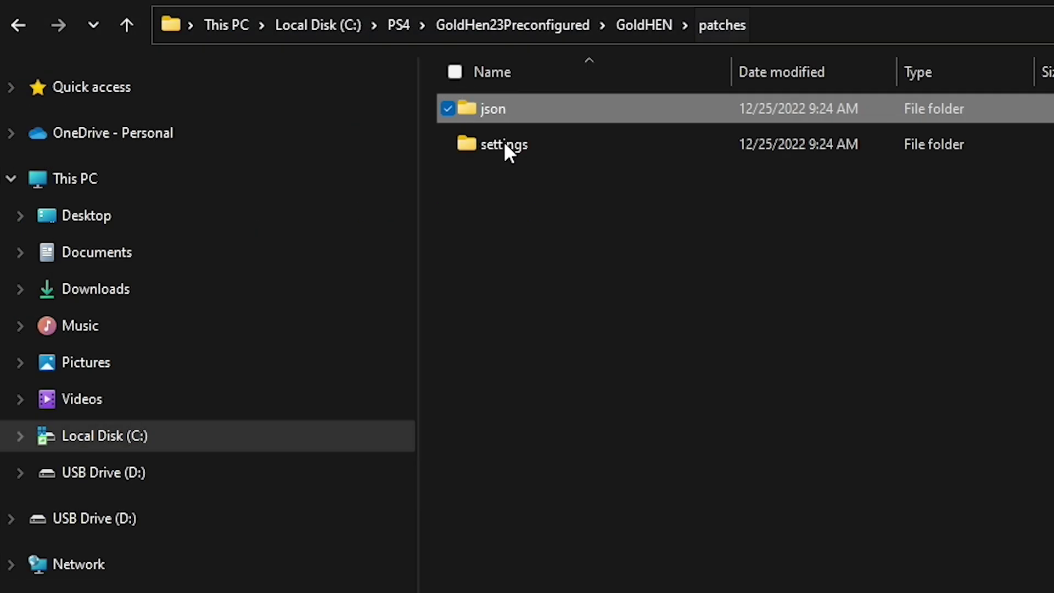
{"action": "double_click", "coordinate": [504, 142]}
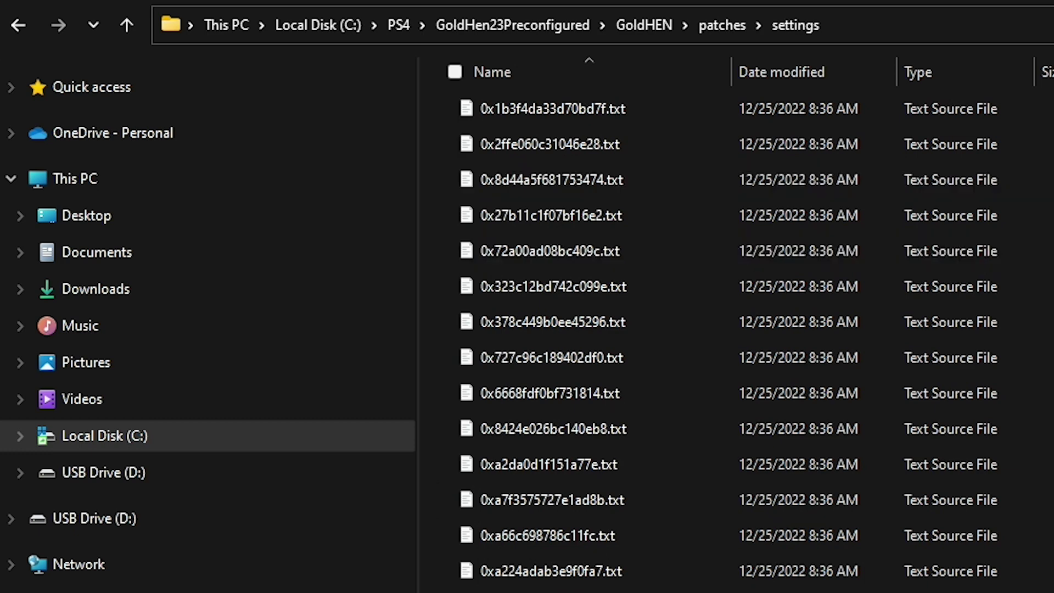
{"action": "left_click", "coordinate": [712, 26]}
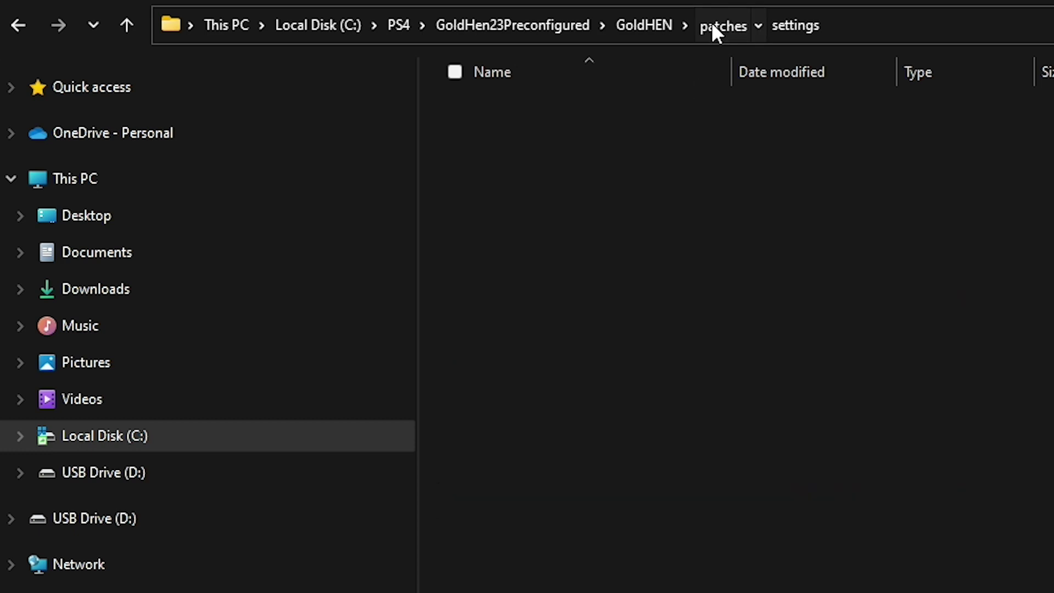
{"action": "left_click", "coordinate": [645, 36]}
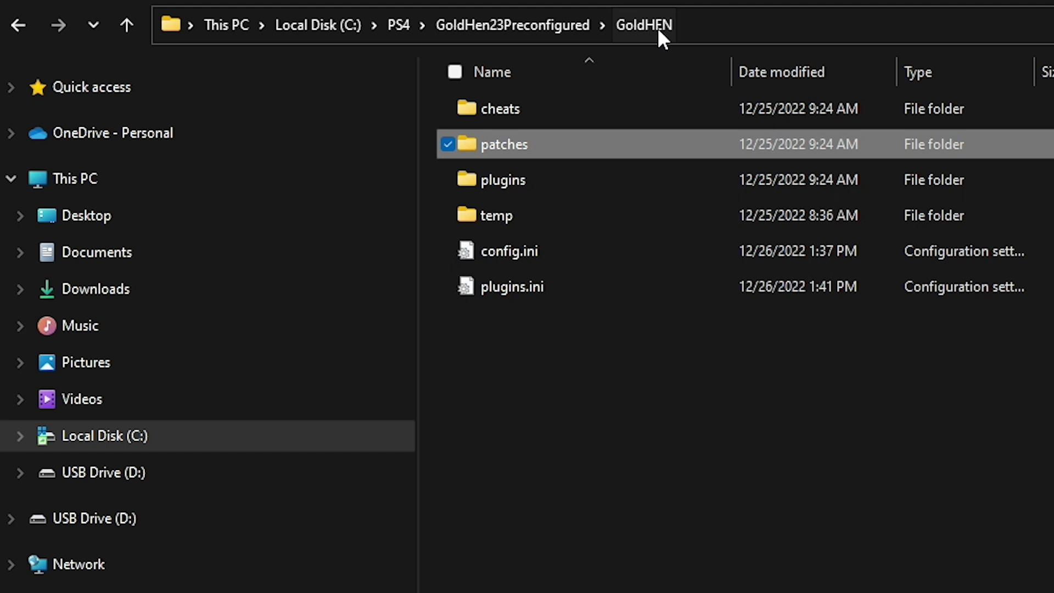
View the plugin files in the plugins folder, return to the GoldHEN folder and clear the selection
{"action": "double_click", "coordinate": [509, 178]}
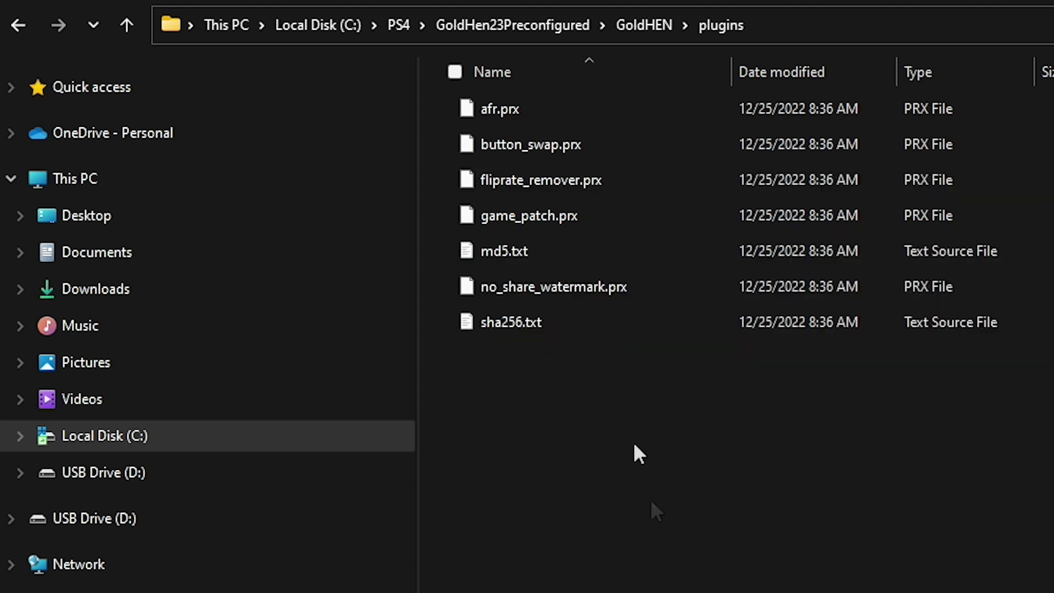
{"action": "left_click", "coordinate": [644, 25]}
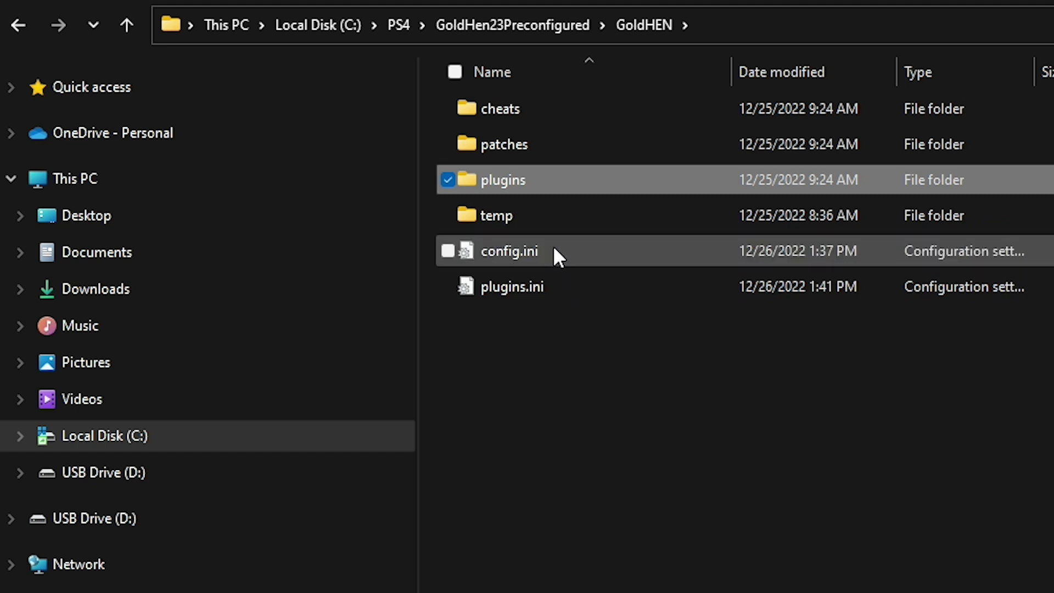
{"action": "left_click", "coordinate": [567, 368]}
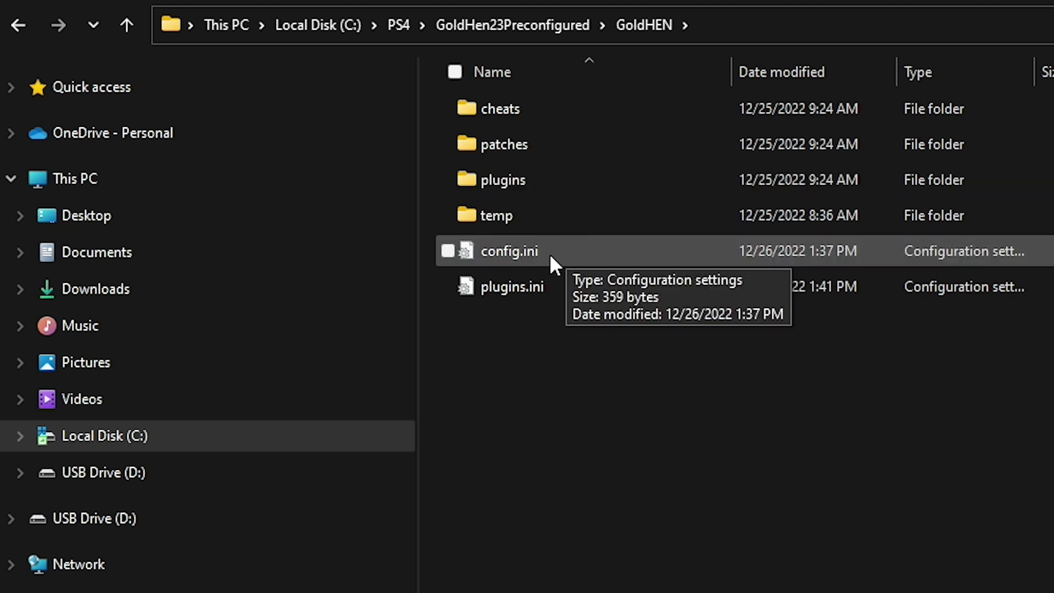
Open config.ini from the GoldHEN folder in Notepad
{"action": "left_click", "coordinate": [571, 258]}
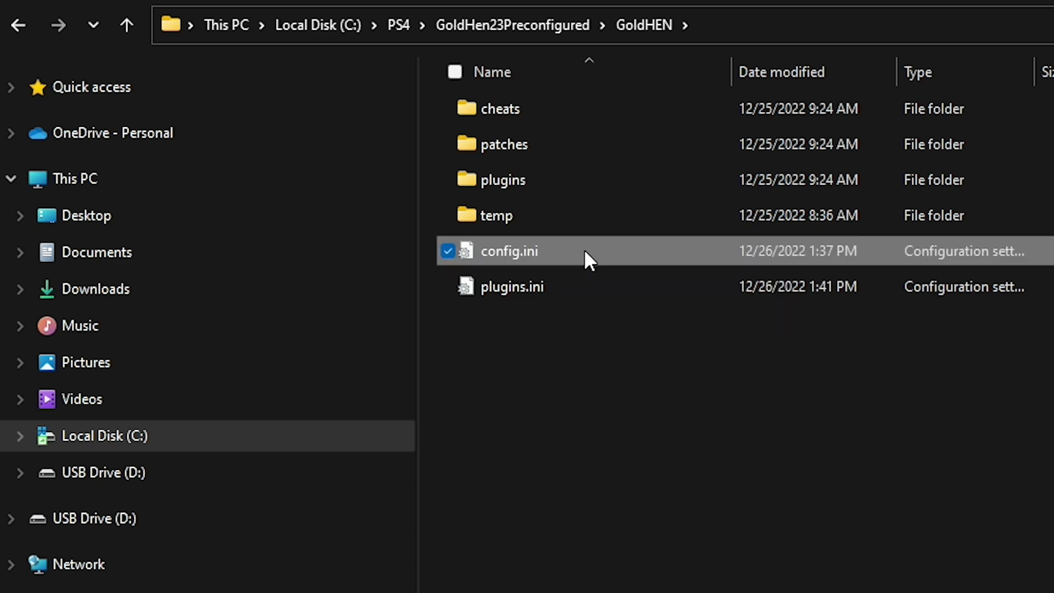
{"action": "right_click", "coordinate": [584, 249]}
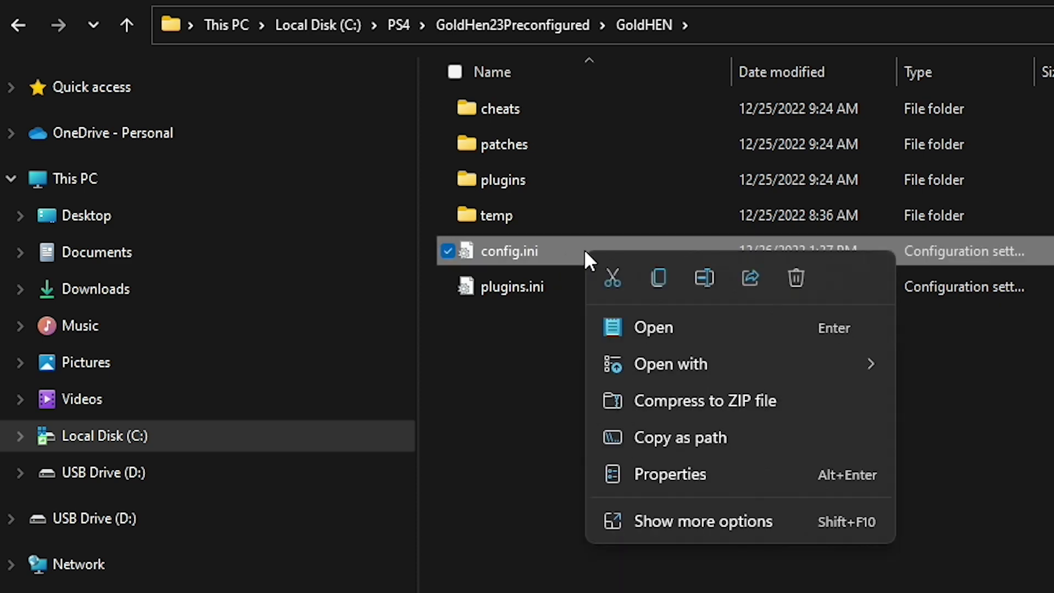
{"action": "left_click", "coordinate": [669, 328]}
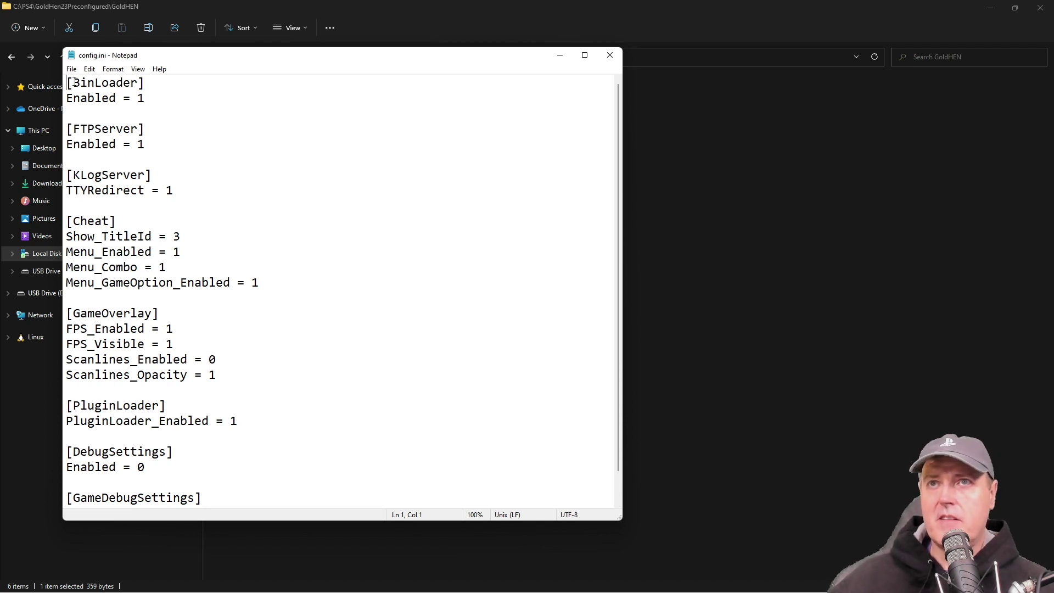
Highlight and examine the BinLoader, FTPServer, KLogServer and Cheat sections of config.ini, and view the sections below
{"action": "left_click_drag", "start_coordinate": [73, 82], "coordinate": [124, 98]}
{"action": "left_click_drag", "start_coordinate": [147, 144], "coordinate": [46, 125]}
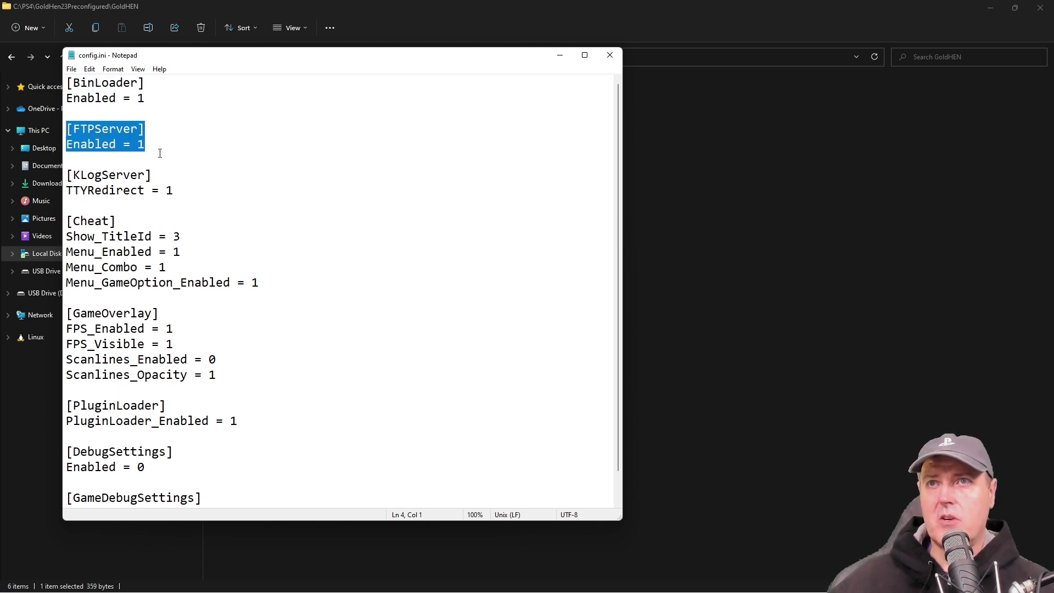
{"action": "left_click_drag", "start_coordinate": [180, 190], "coordinate": [55, 178]}
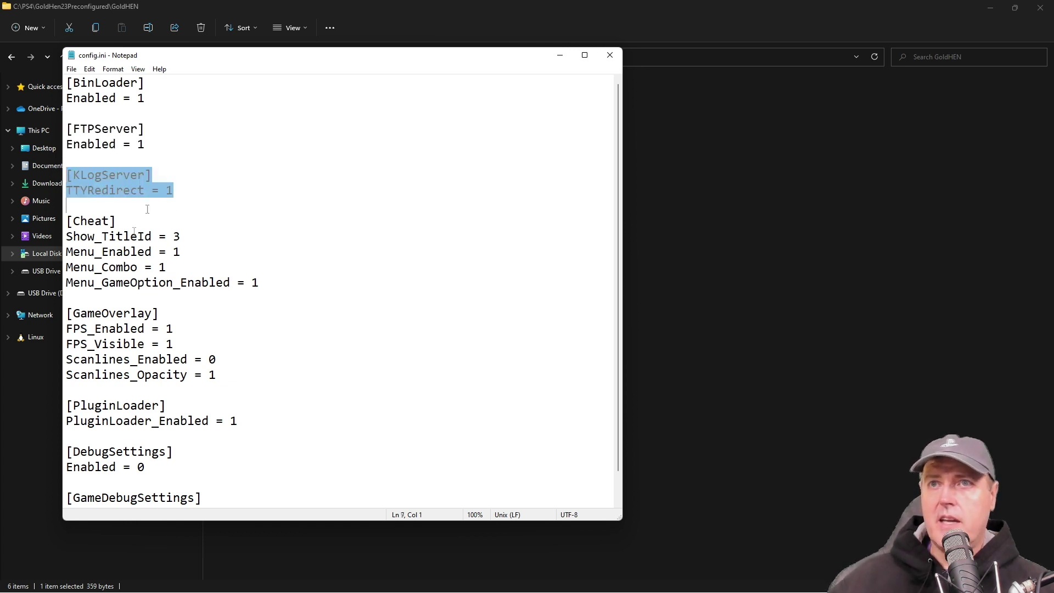
{"action": "left_click_drag", "start_coordinate": [116, 221], "coordinate": [44, 222]}
{"action": "scroll", "coordinate": [249, 299], "scroll_direction": "down", "scroll_amount": 1}
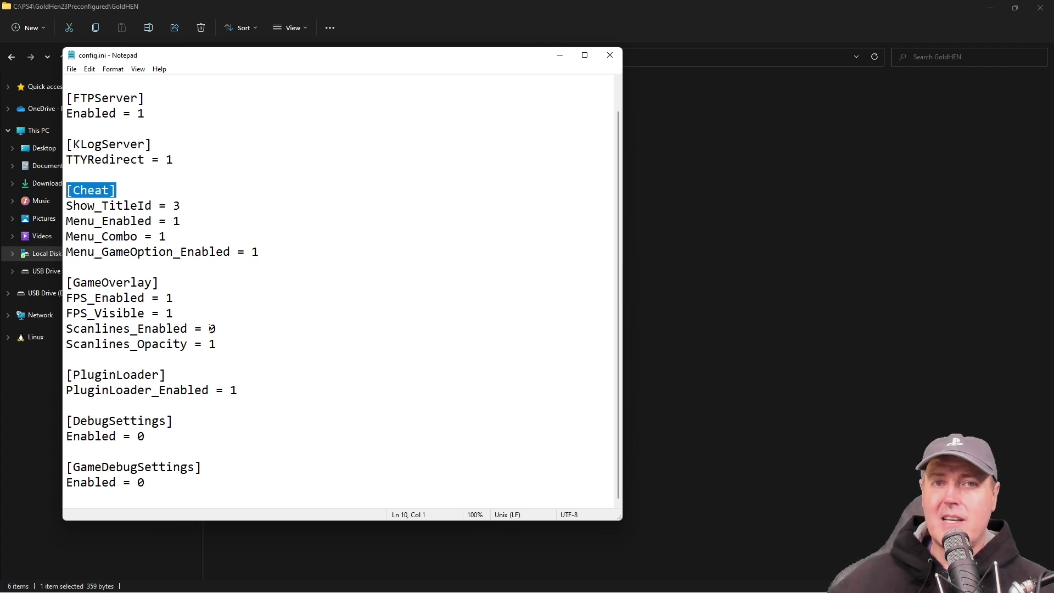
Highlight and examine the Scanlines_Enabled value and the PluginLoader section of config.ini, and close the file
{"action": "left_click_drag", "start_coordinate": [212, 329], "coordinate": [219, 328]}
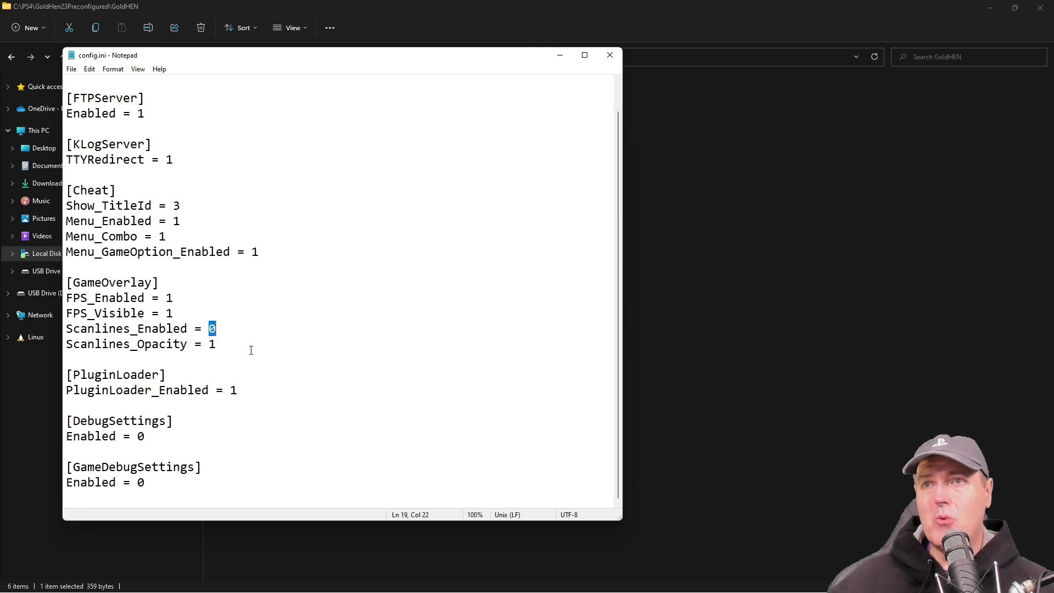
{"action": "left_click", "coordinate": [216, 327]}
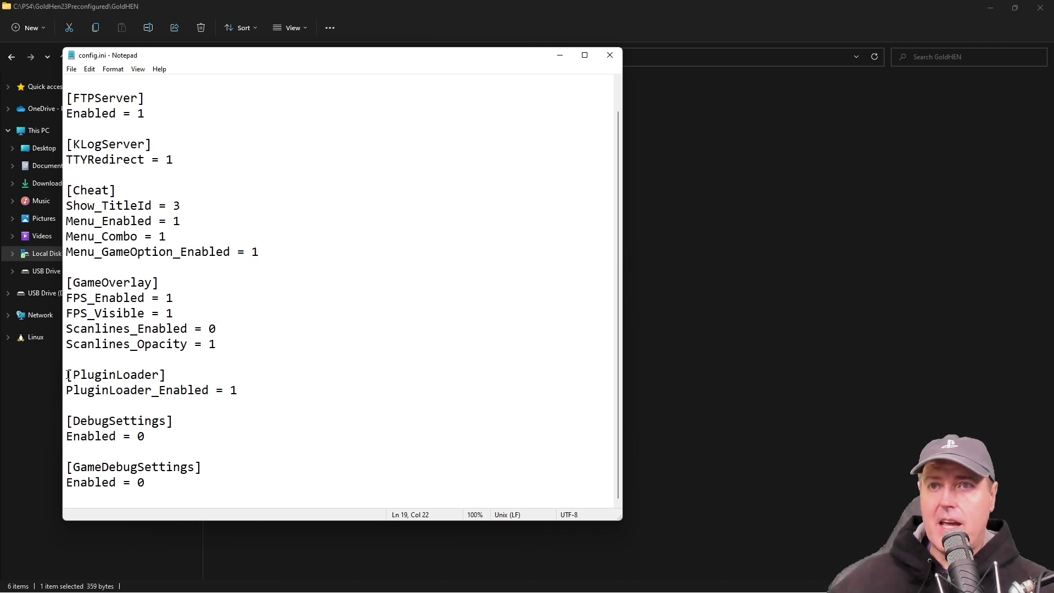
{"action": "left_click_drag", "start_coordinate": [66, 375], "coordinate": [247, 387]}
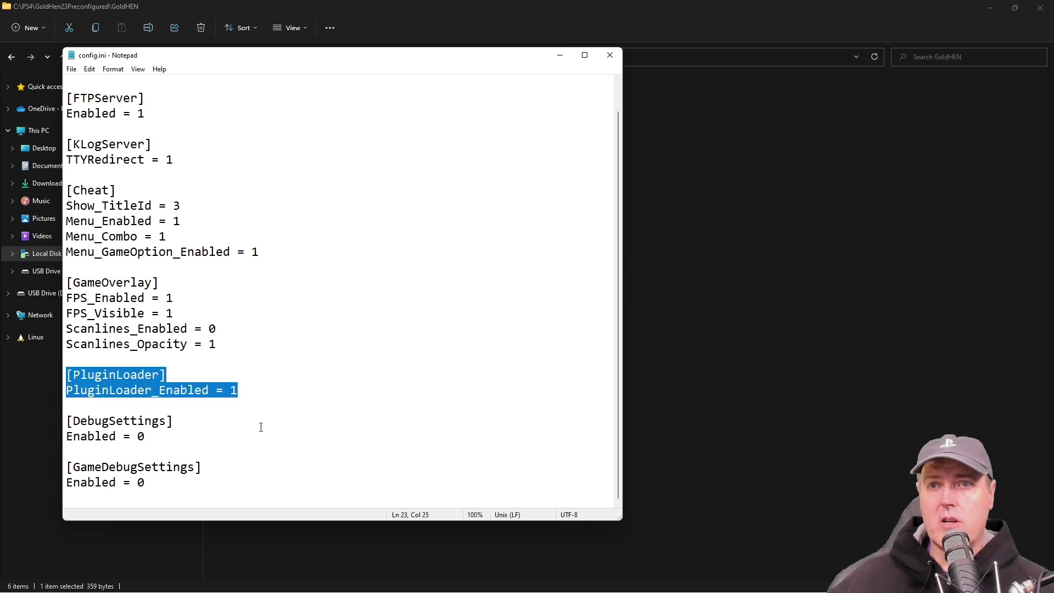
{"action": "left_click", "coordinate": [609, 56]}
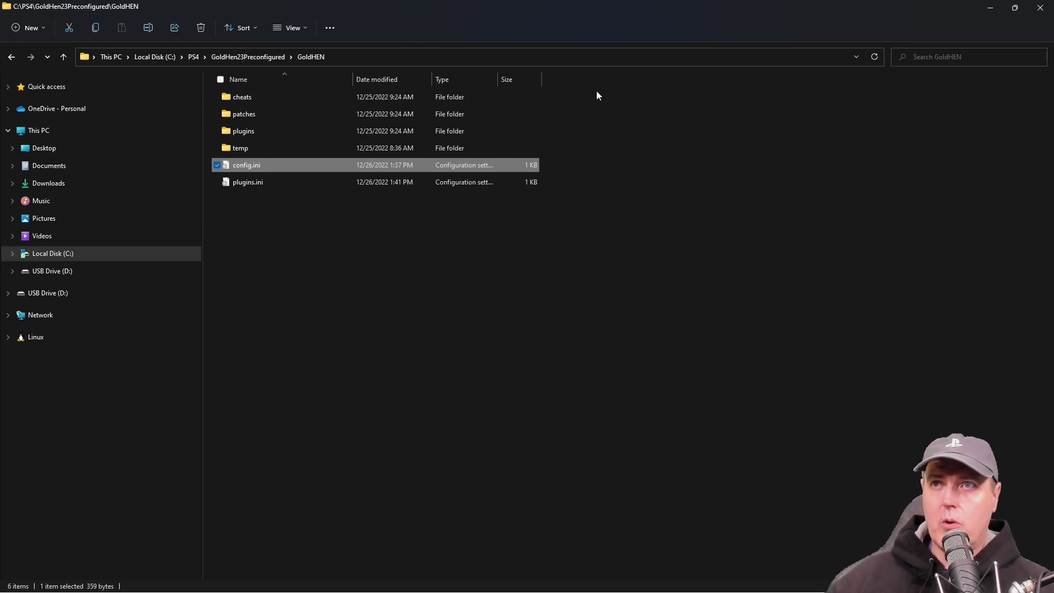
Open plugins.ini from the GoldHEN folder in Notepad
{"action": "left_click", "coordinate": [596, 95]}
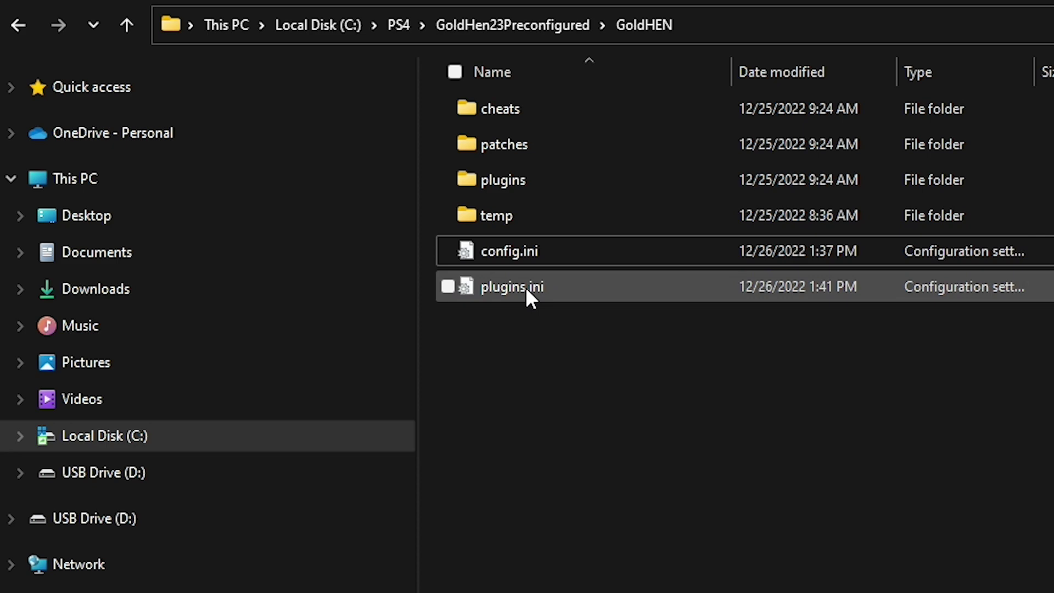
{"action": "left_click", "coordinate": [525, 287]}
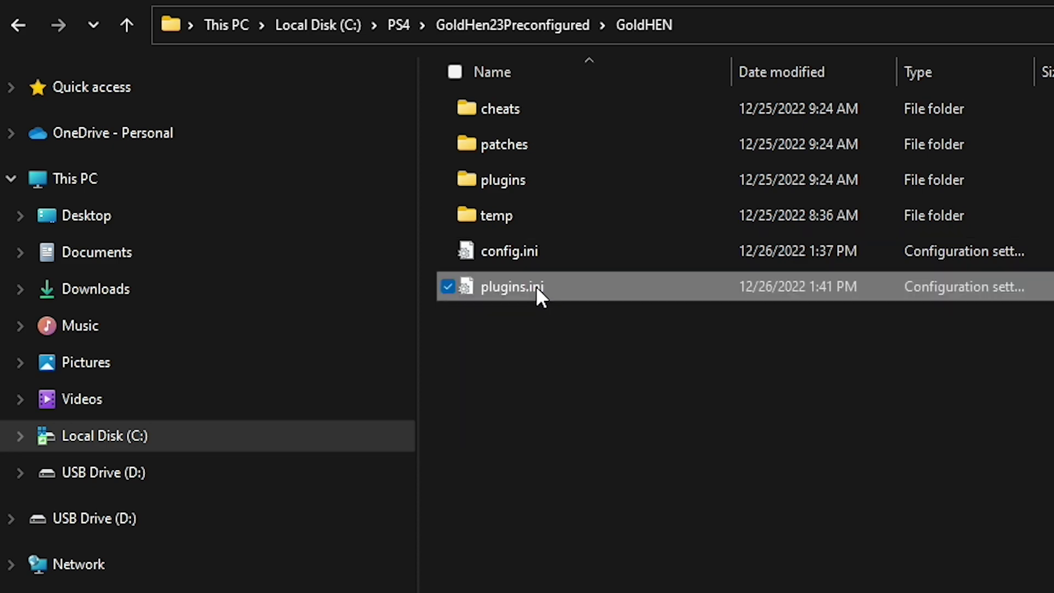
{"action": "right_click", "coordinate": [536, 286]}
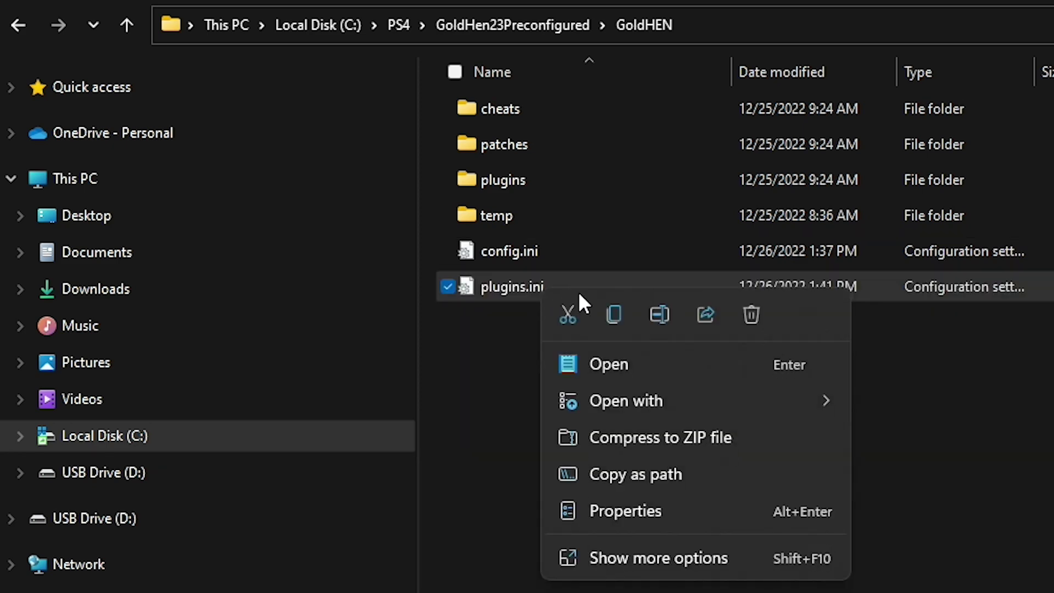
{"action": "left_click", "coordinate": [611, 364]}
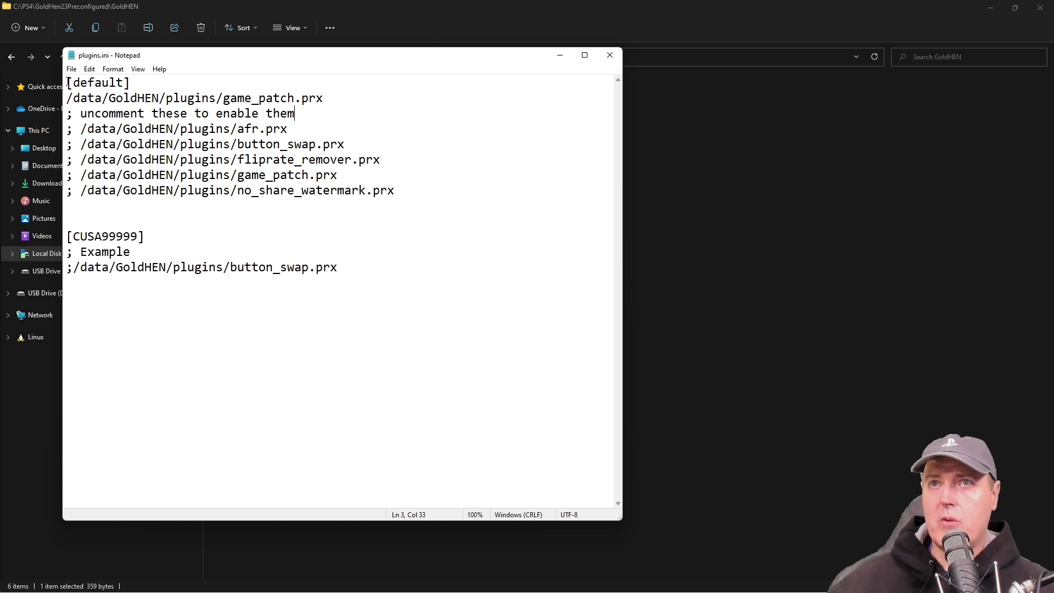
Highlight and examine the default section header, the active game_patch.prx line and the comment marker before afr.prx in plugins.ini
{"action": "left_click_drag", "start_coordinate": [68, 82], "coordinate": [141, 83]}
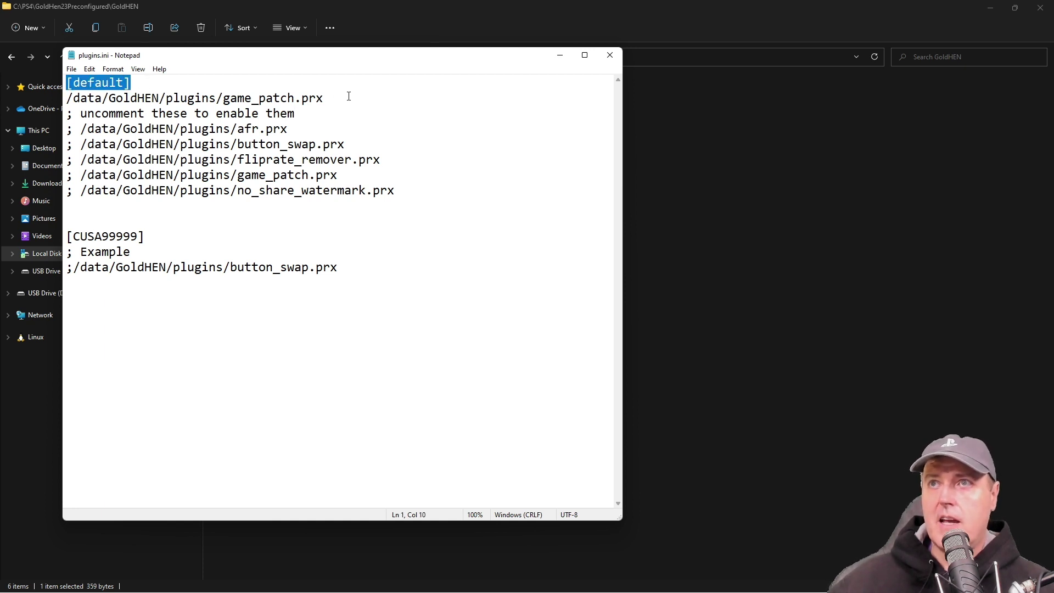
{"action": "left_click_drag", "start_coordinate": [349, 98], "coordinate": [81, 98]}
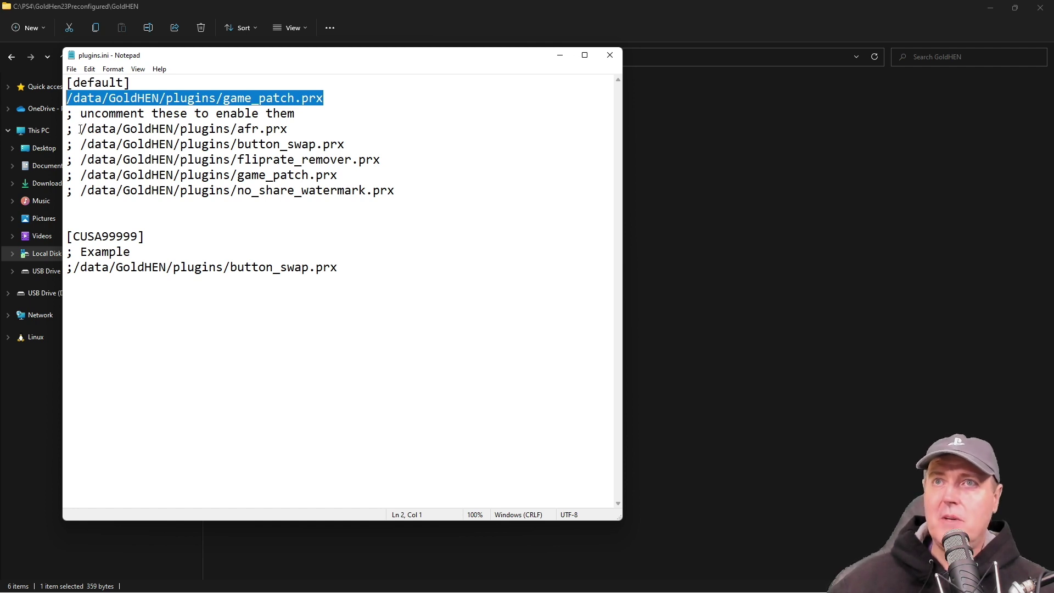
{"action": "left_click_drag", "start_coordinate": [80, 128], "coordinate": [59, 130]}
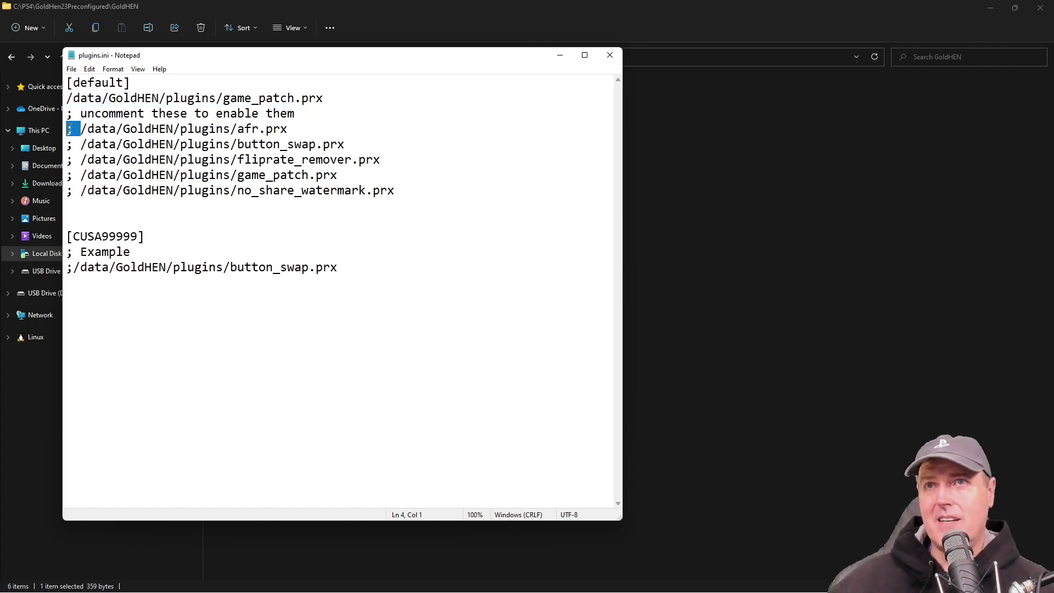
{"action": "left_click", "coordinate": [109, 129]}
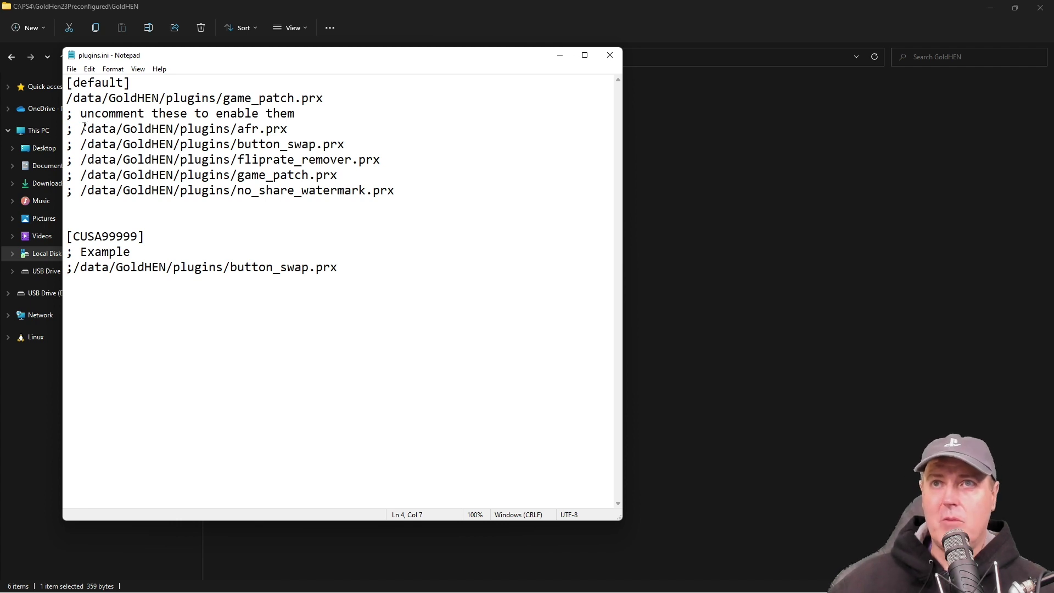
{"action": "left_click_drag", "start_coordinate": [83, 127], "coordinate": [37, 130]}
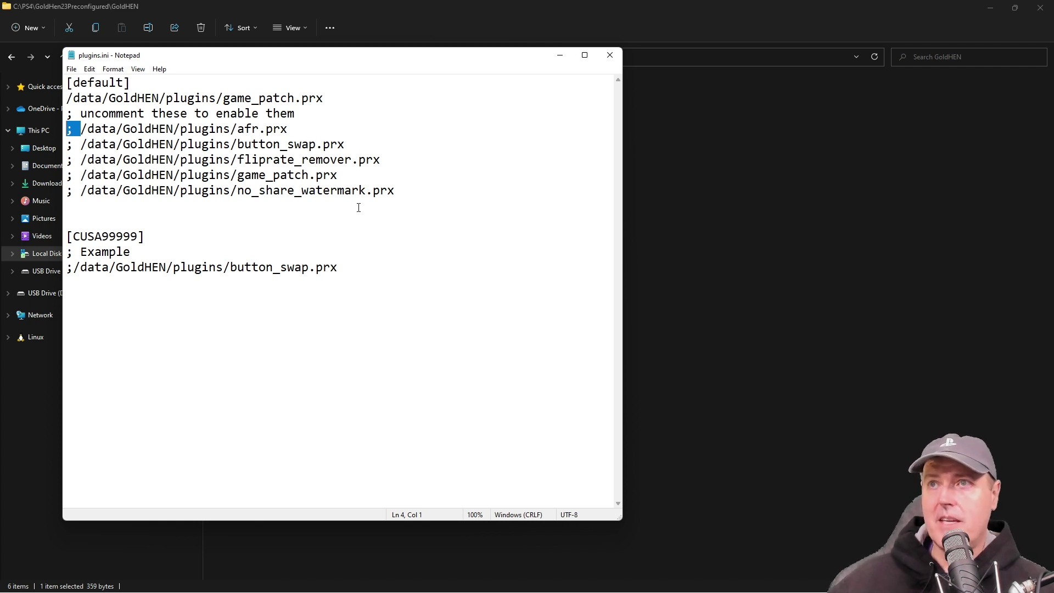
Examine the commented plugin lines, compare them with the plugin descriptions in the GitHub README, and return to plugins.ini
{"action": "left_click_drag", "start_coordinate": [411, 191], "coordinate": [181, 175]}
{"action": "left_click", "coordinate": [166, 159]}
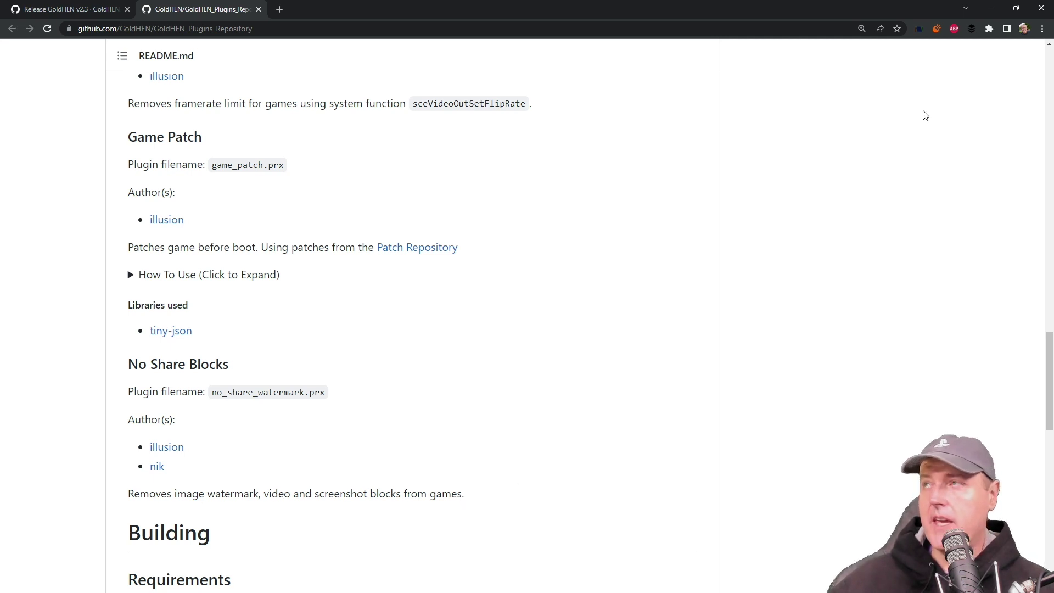
{"action": "left_click", "coordinate": [990, 8]}
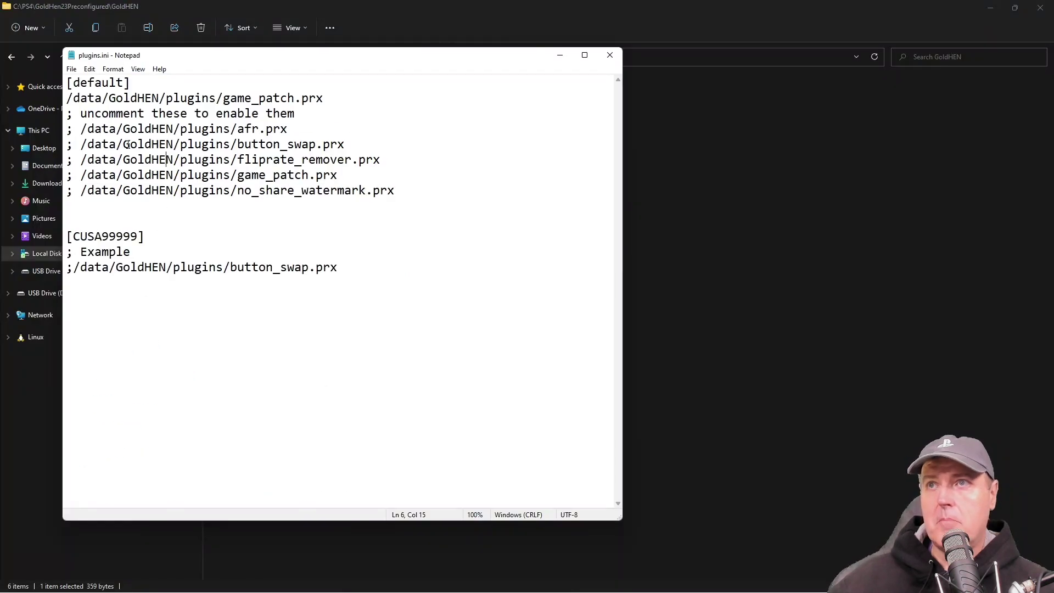
Try uncommenting the no_share_watermark.prx line in the default section of plugins.ini, and undo the deletion
{"action": "left_click_drag", "start_coordinate": [81, 190], "coordinate": [66, 190]}
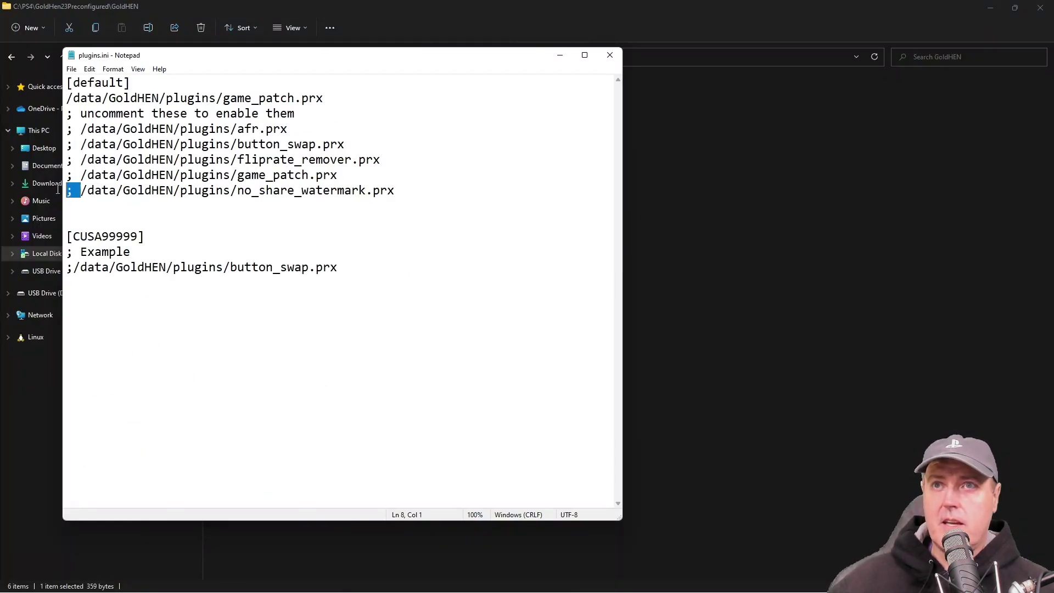
{"action": "key", "text": "Delete"}
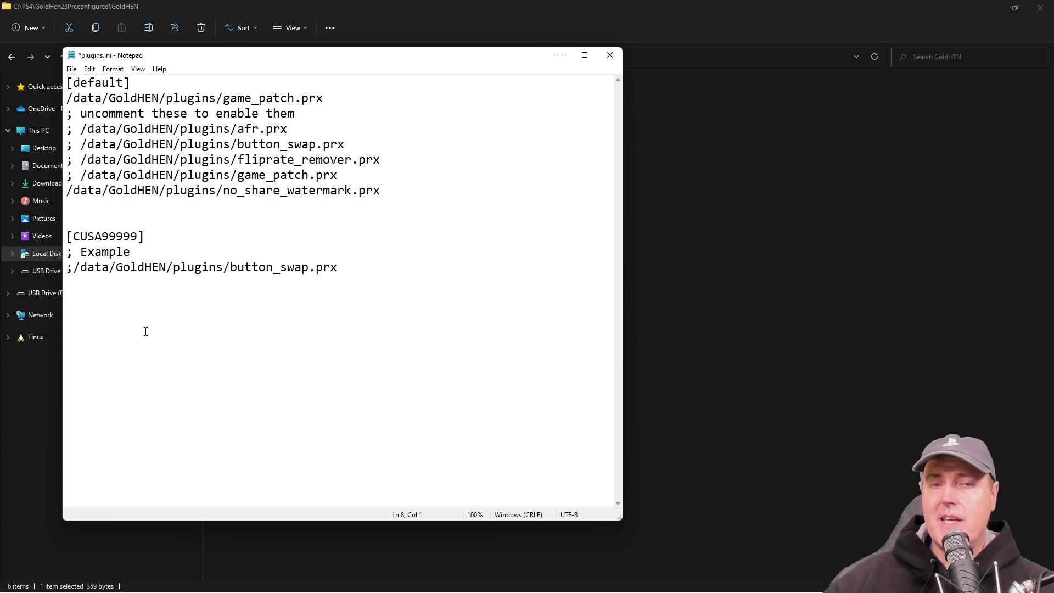
{"action": "key", "text": "ctrl+z"}
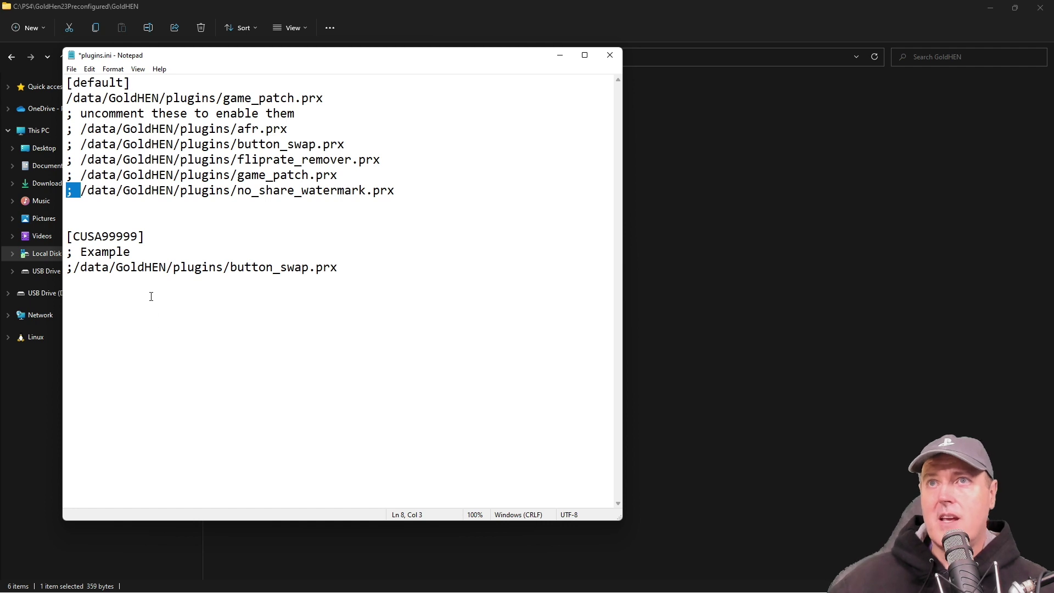
Examine the CUSA99999 example section, its title ID digits and button_swap.prx comment marker, and the commented default plugins in plugins.ini
{"action": "left_click", "coordinate": [153, 236]}
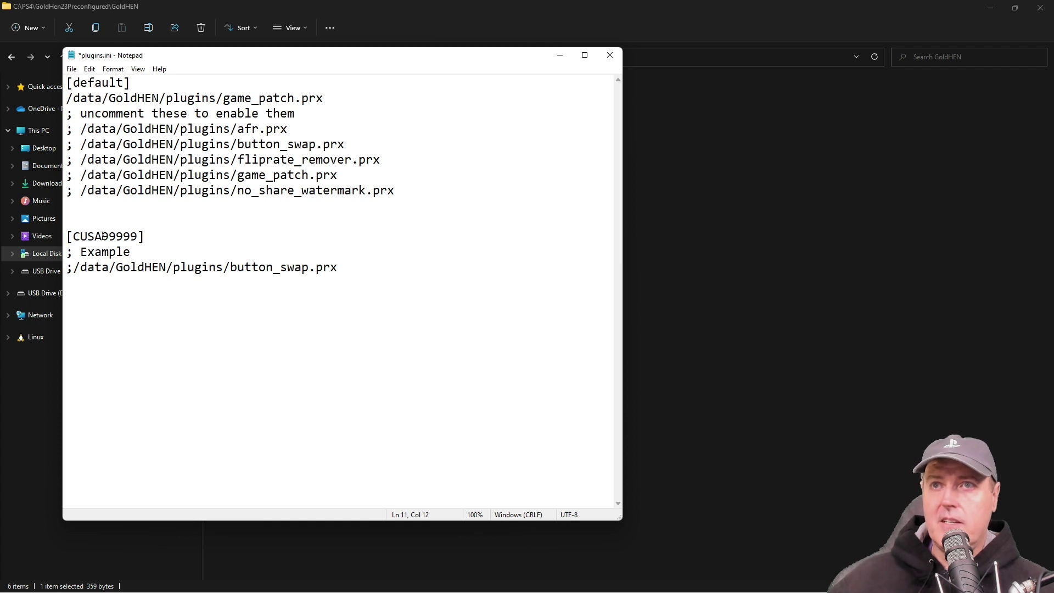
{"action": "left_click_drag", "start_coordinate": [102, 236], "coordinate": [138, 236]}
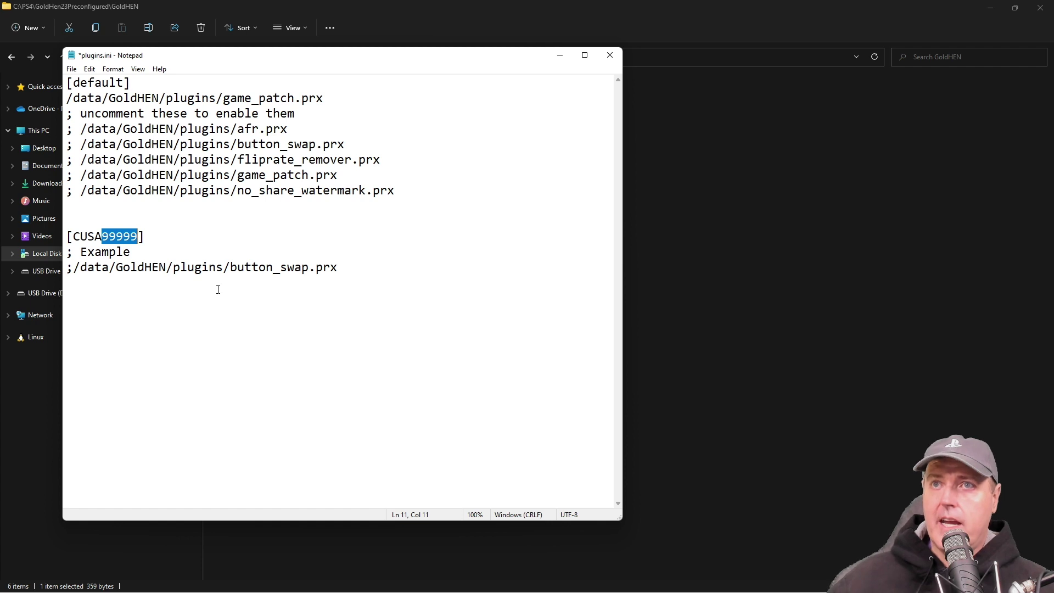
{"action": "left_click_drag", "start_coordinate": [74, 267], "coordinate": [67, 268]}
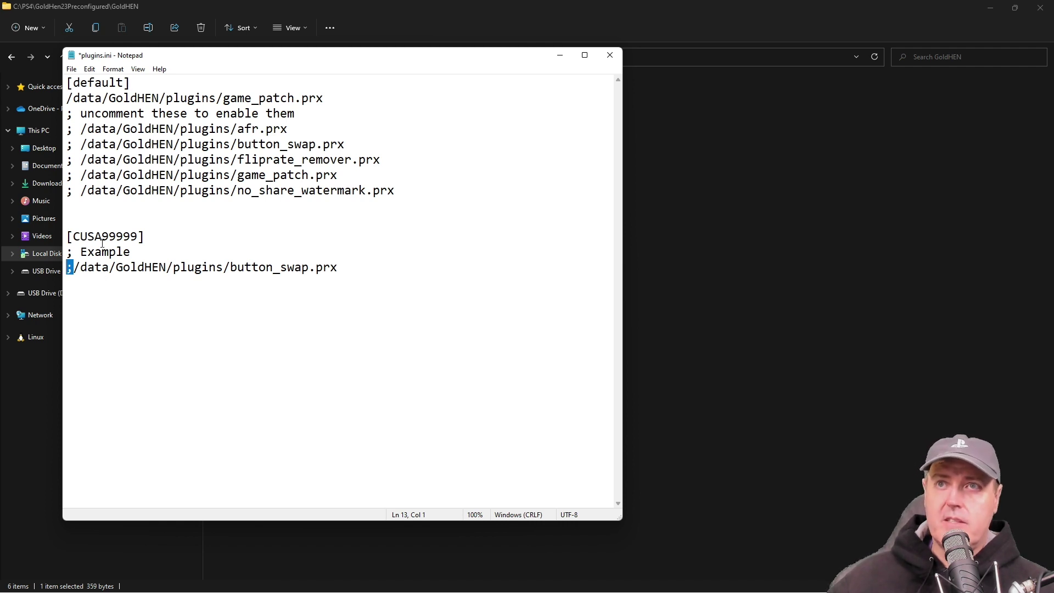
{"action": "left_click_drag", "start_coordinate": [102, 236], "coordinate": [137, 236]}
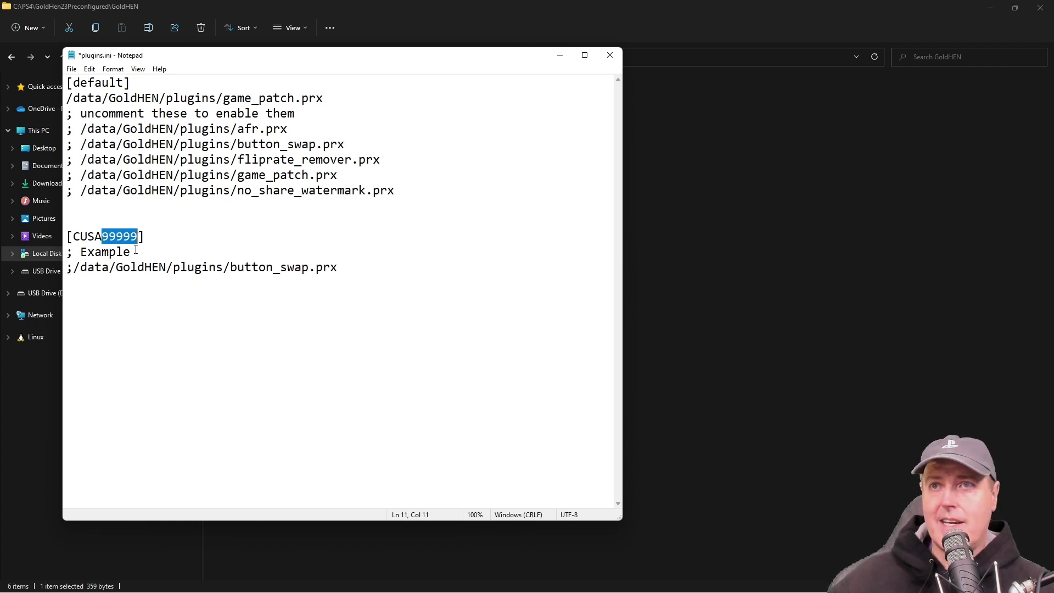
{"action": "left_click", "coordinate": [108, 267]}
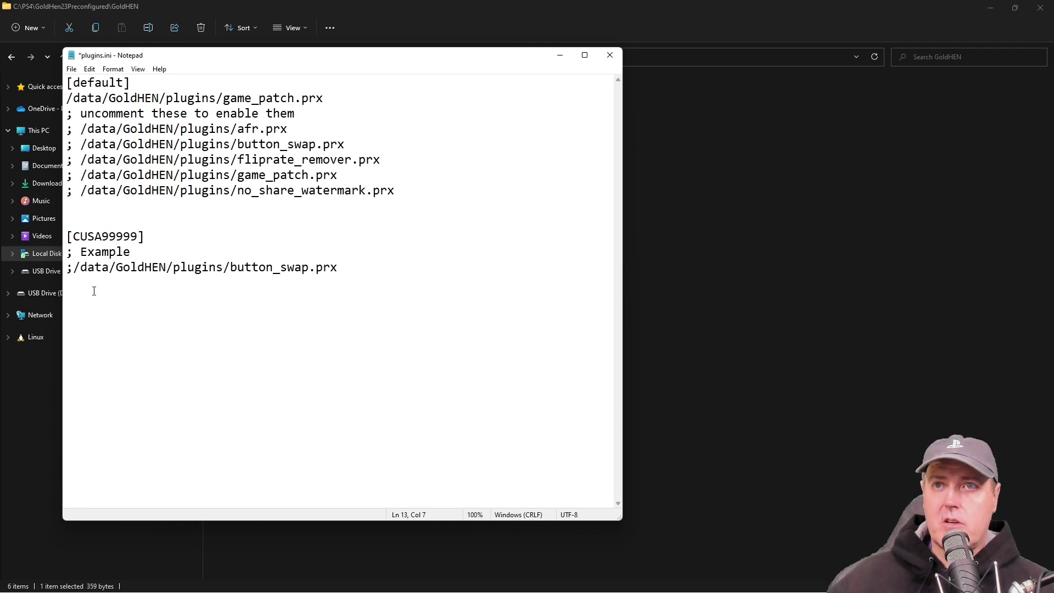
{"action": "left_click_drag", "start_coordinate": [74, 267], "coordinate": [66, 268]}
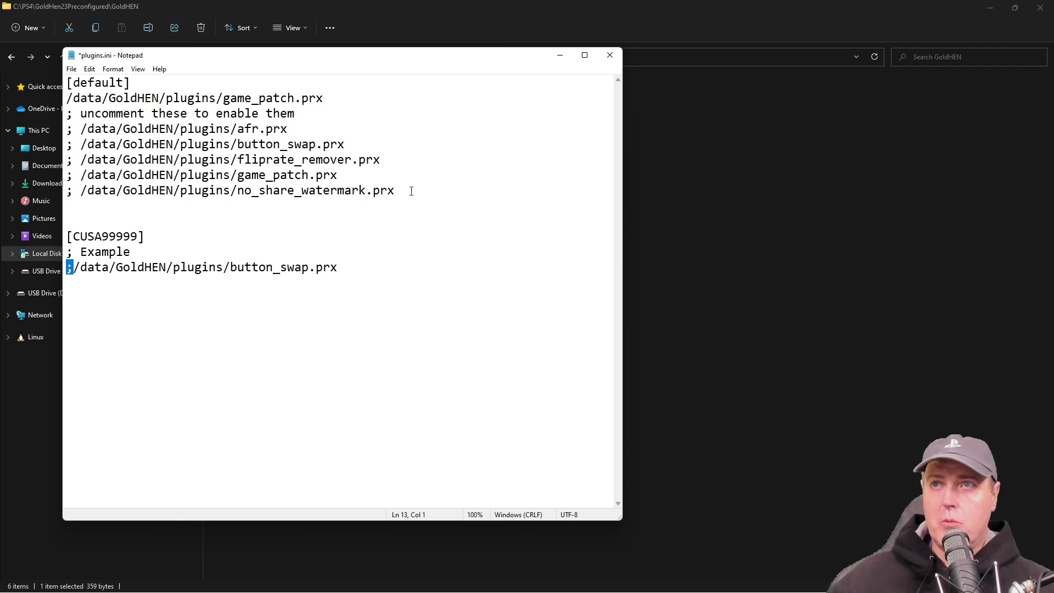
{"action": "left_click_drag", "start_coordinate": [411, 190], "coordinate": [66, 129]}
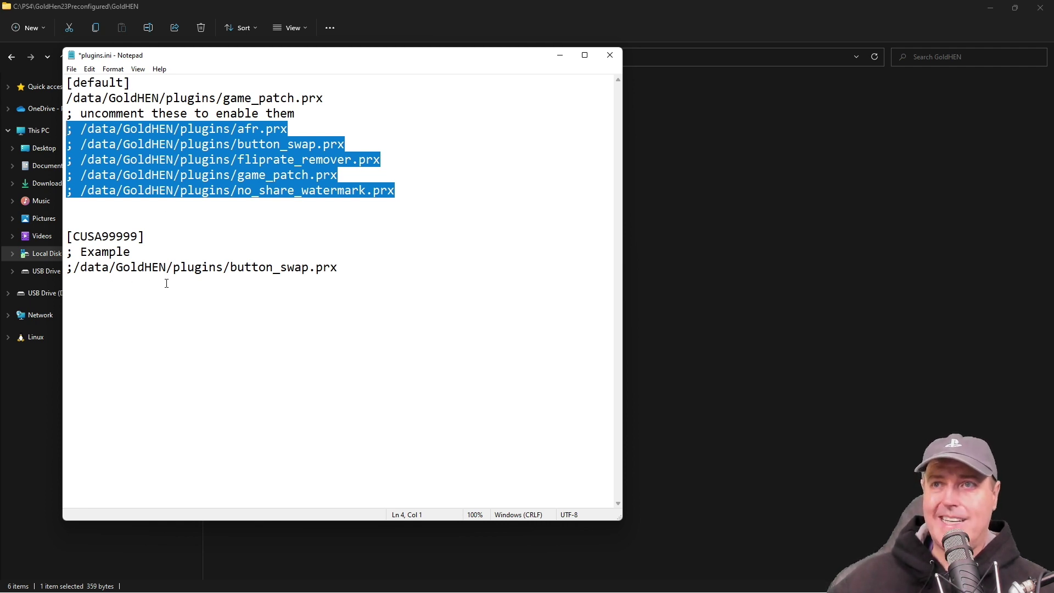
{"action": "left_click", "coordinate": [156, 282]}
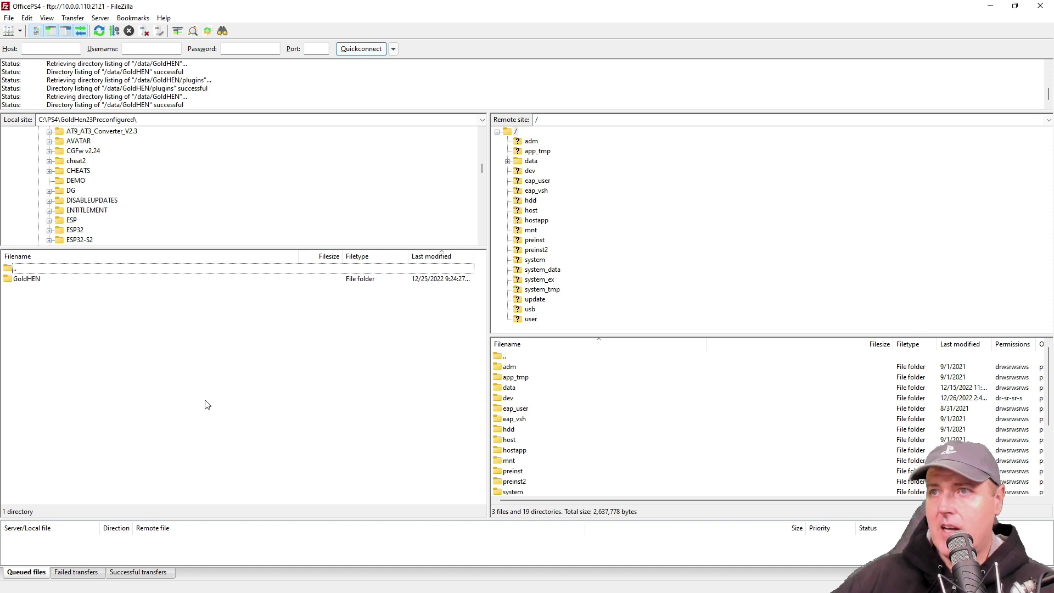
In FileZilla, view the contents of the PS4's /data/GoldHEN folder and return to /data
{"action": "double_click", "coordinate": [509, 388]}
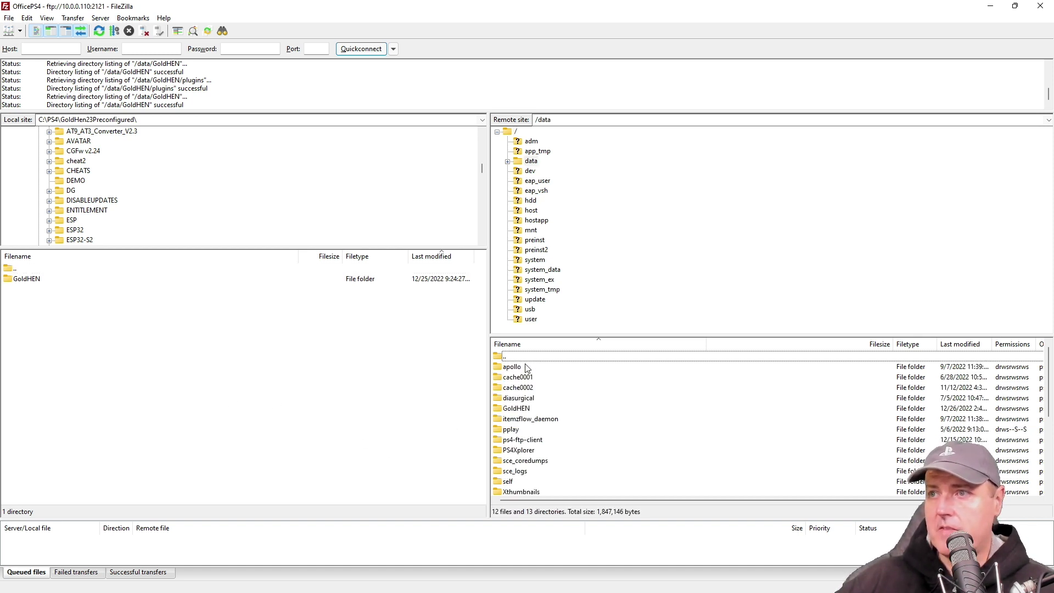
{"action": "double_click", "coordinate": [519, 410]}
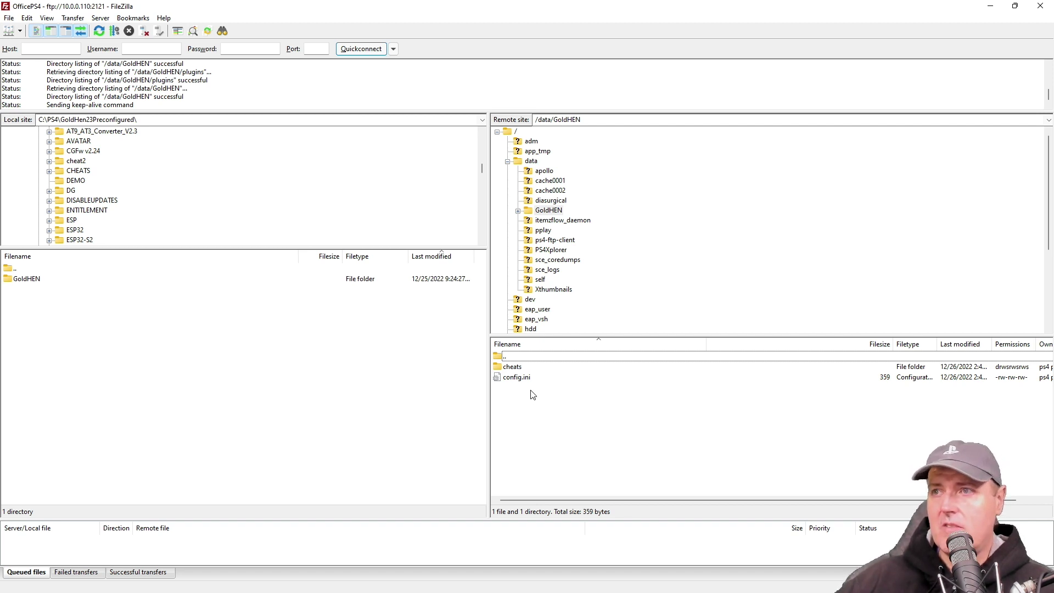
{"action": "double_click", "coordinate": [503, 356]}
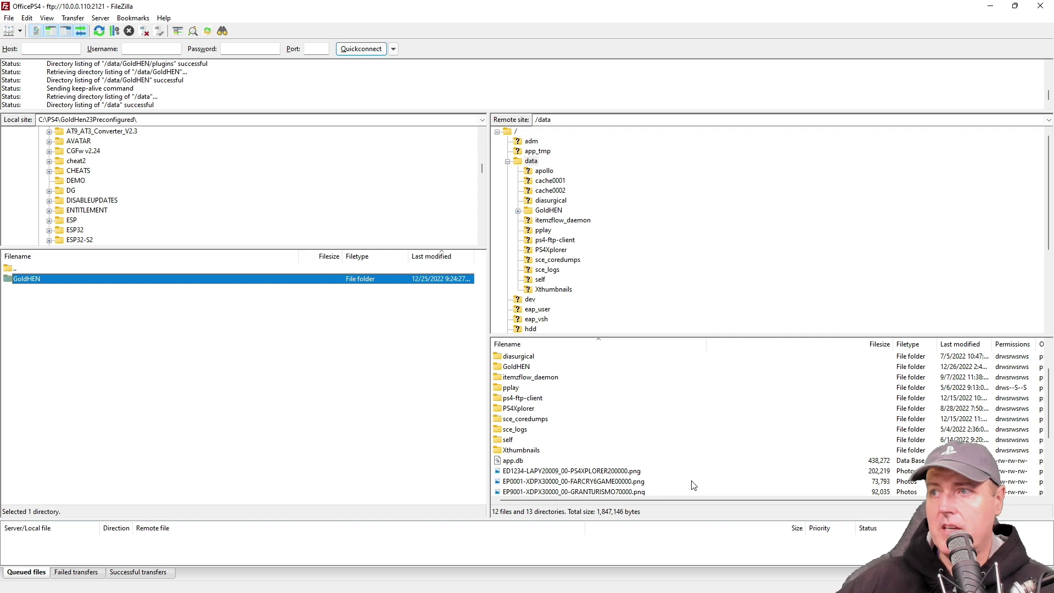
Upload the local GoldHEN folder to the PS4's /data folder, always overwriting existing files
{"action": "left_click_drag", "start_coordinate": [27, 278], "coordinate": [693, 485]}
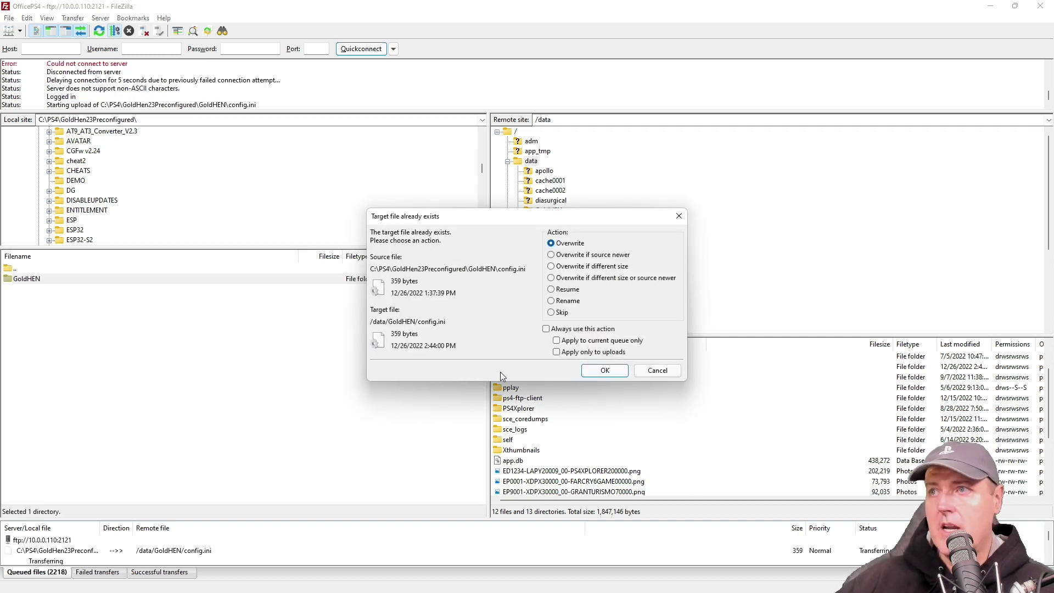
{"action": "left_click", "coordinate": [582, 329]}
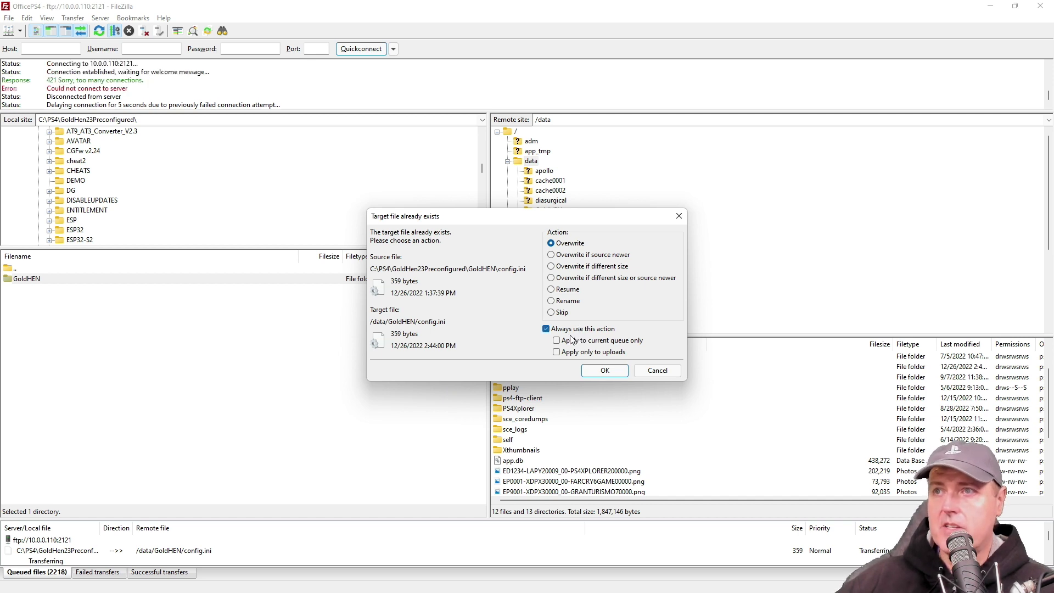
{"action": "left_click", "coordinate": [605, 371]}
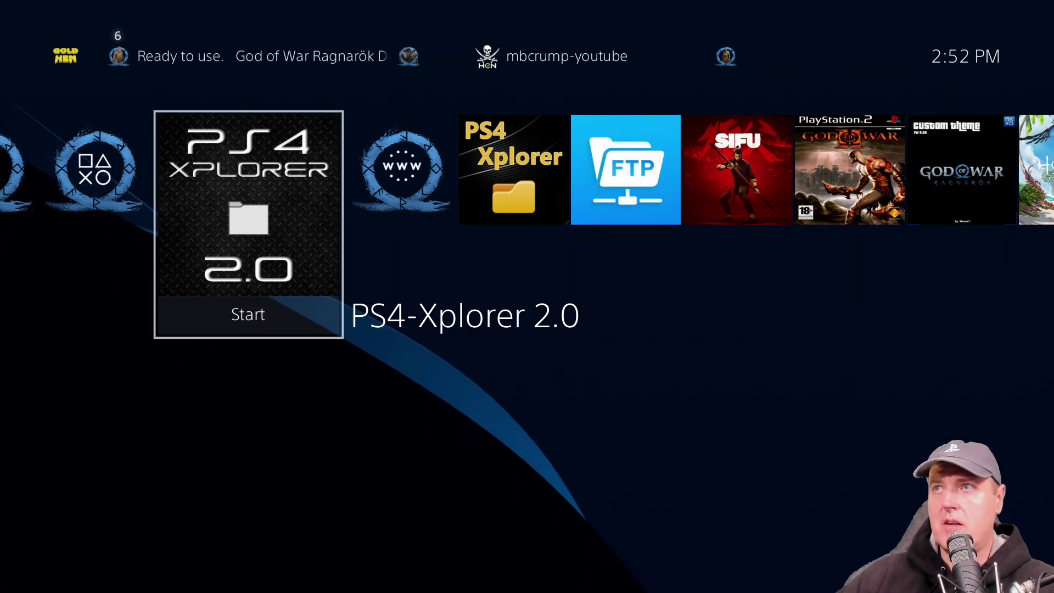
Start PS4-Xplorer 2.0 on the PS4 with Root Access and open the /data folder
{"action": "key", "text": "Return"}
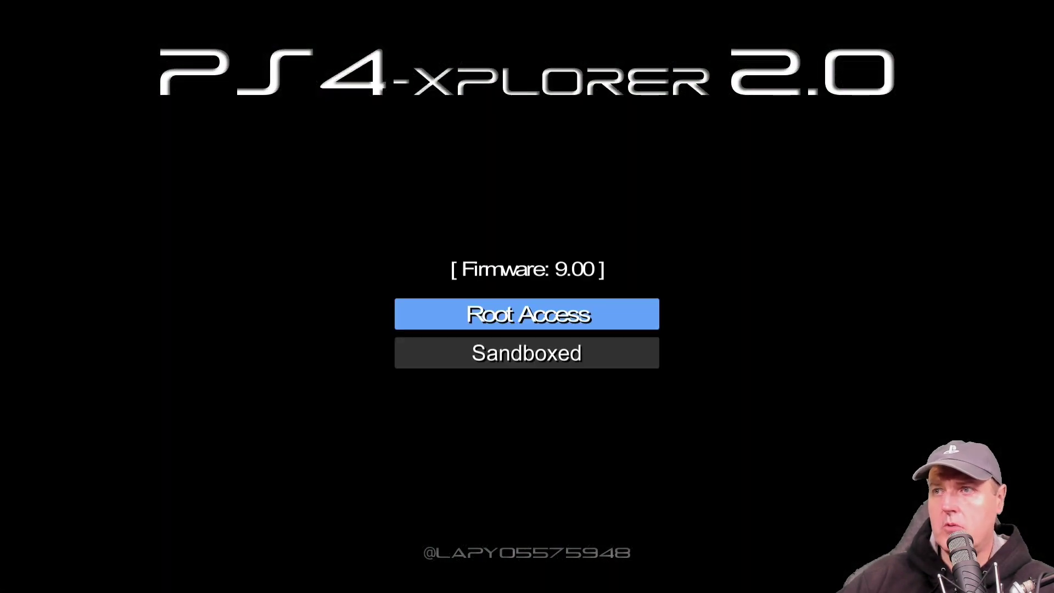
{"action": "key", "text": "Return"}
{"action": "key", "text": "Down"}
{"action": "key", "text": "Down"}
{"action": "key", "text": "Down"}
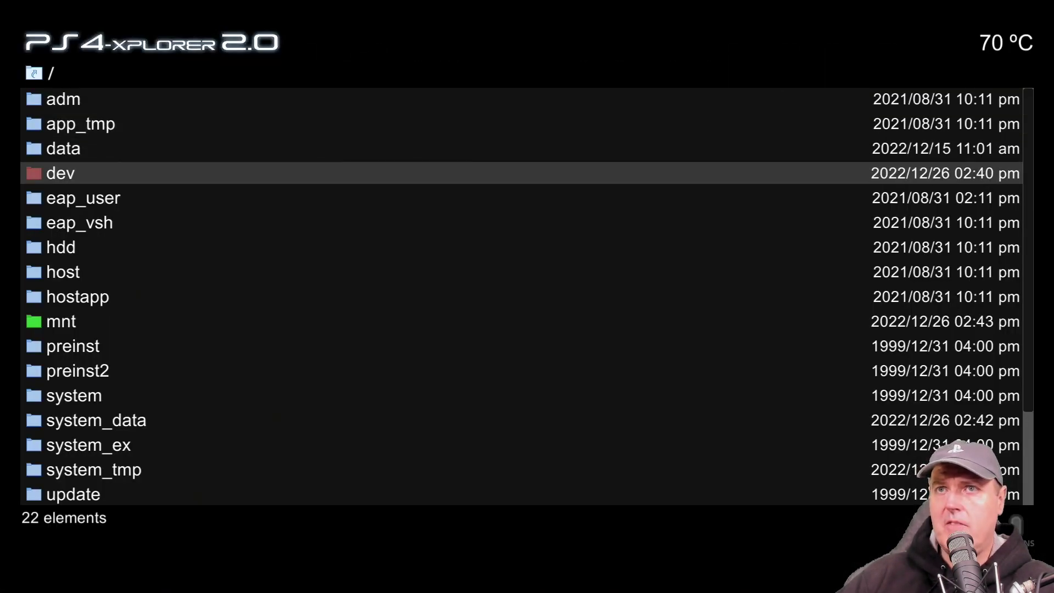
{"action": "key", "text": "Up"}
{"action": "key", "text": "Return"}
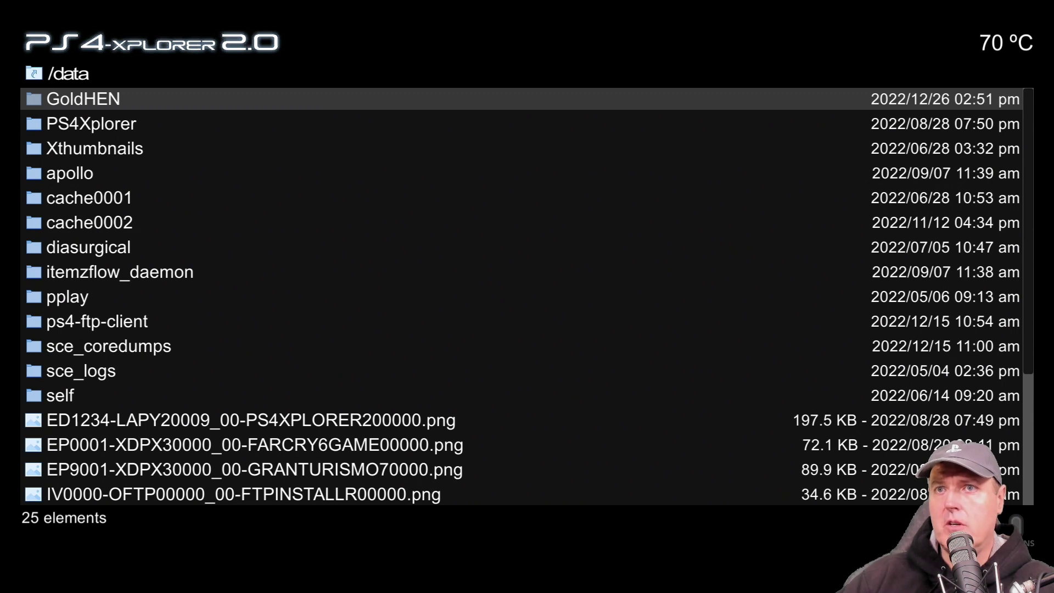
Open the GoldHEN folder, view the contents of plugins.ini and close the file without changes
{"action": "key", "text": "Return"}
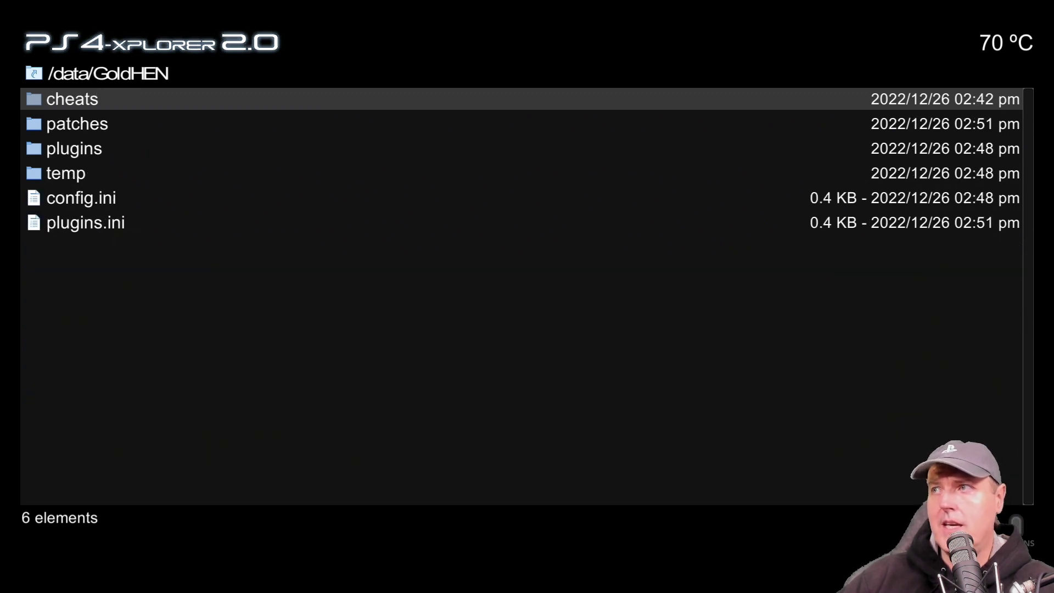
{"action": "key", "text": "Down"}
{"action": "key", "text": "Down"}
{"action": "key", "text": "Down"}
{"action": "key", "text": "Down"}
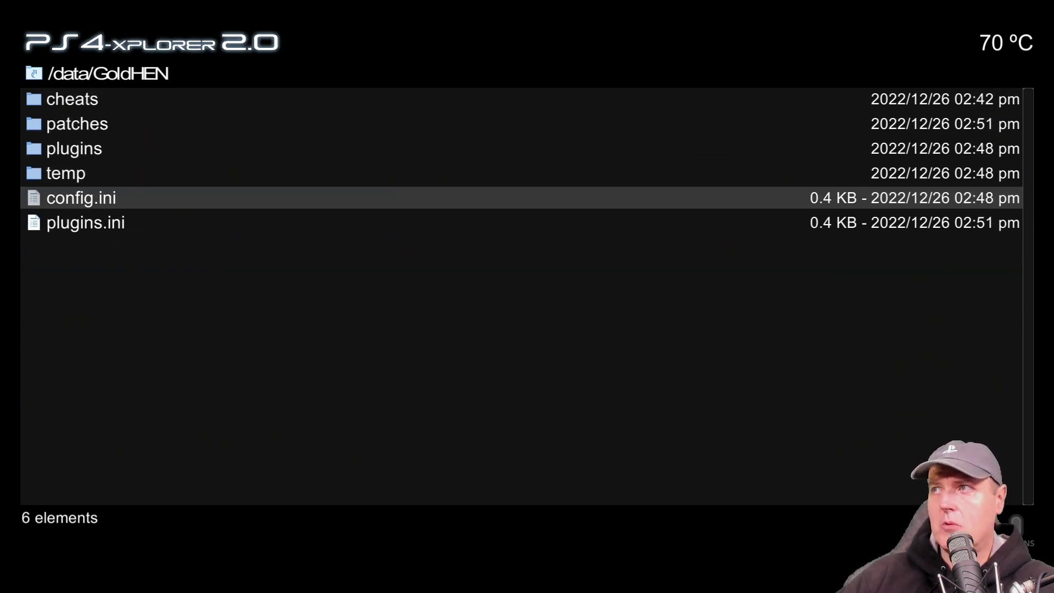
{"action": "key", "text": "Down"}
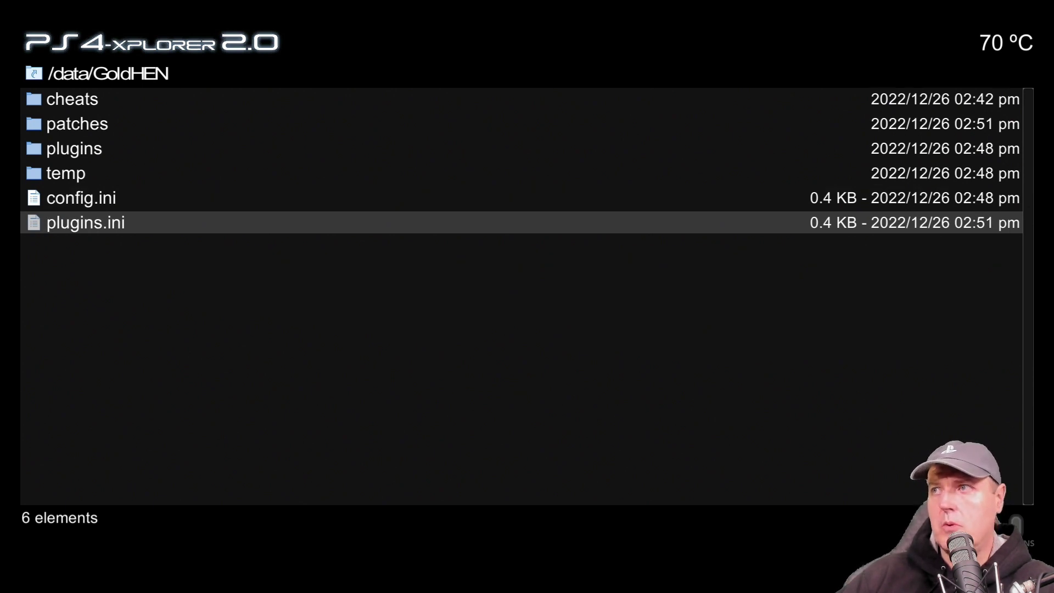
{"action": "key", "text": "Return"}
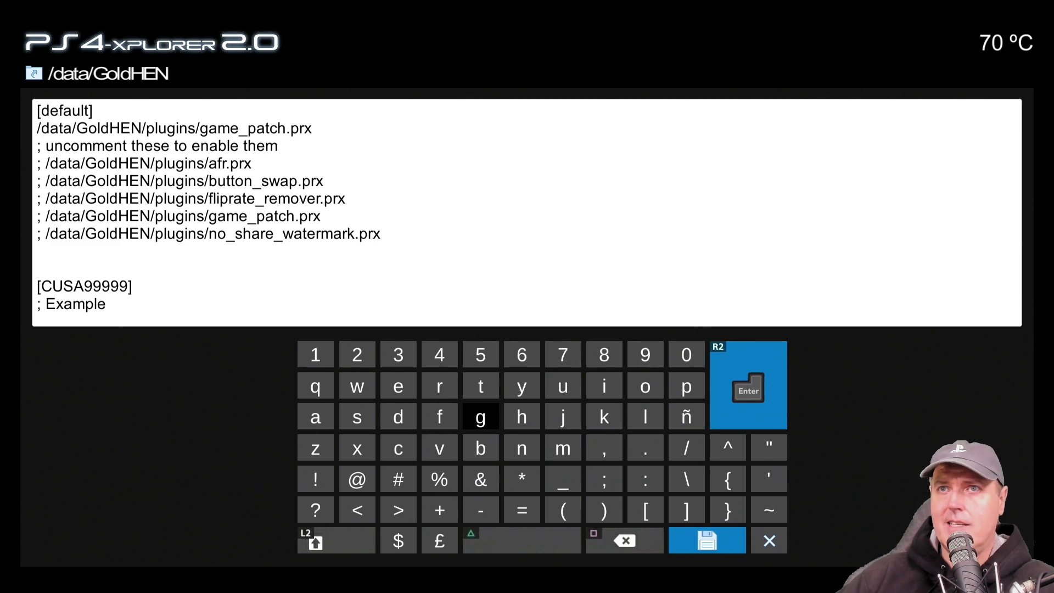
{"action": "key", "text": "Escape"}
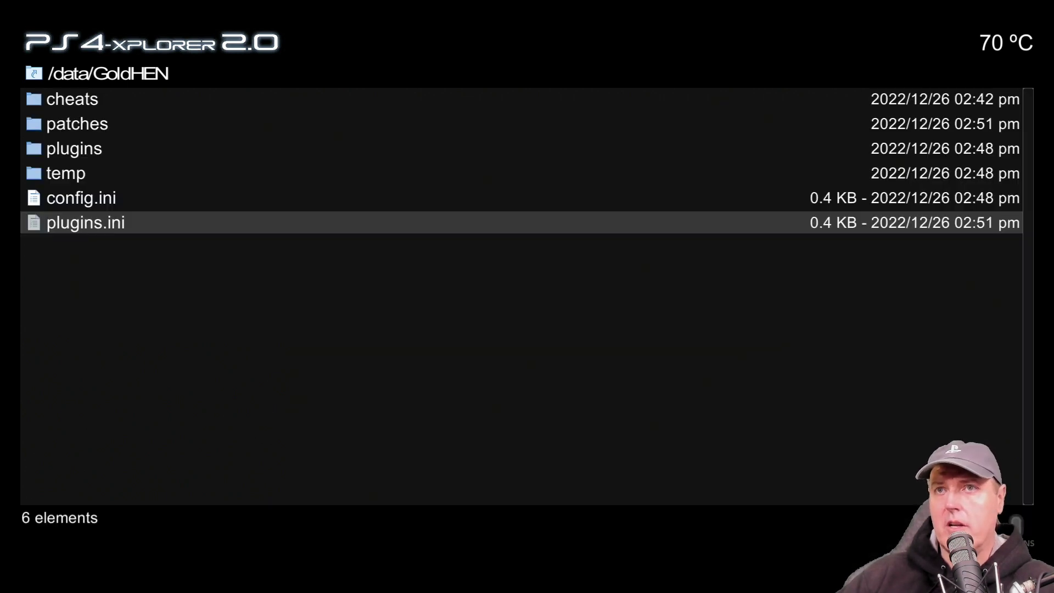
View config.ini in the /data/GoldHEN folder and close it without changes
{"action": "key", "text": "Up"}
{"action": "key", "text": "Return"}
{"action": "key", "text": "Escape"}
{"action": "key", "text": "Up"}
{"action": "key", "text": "Up"}
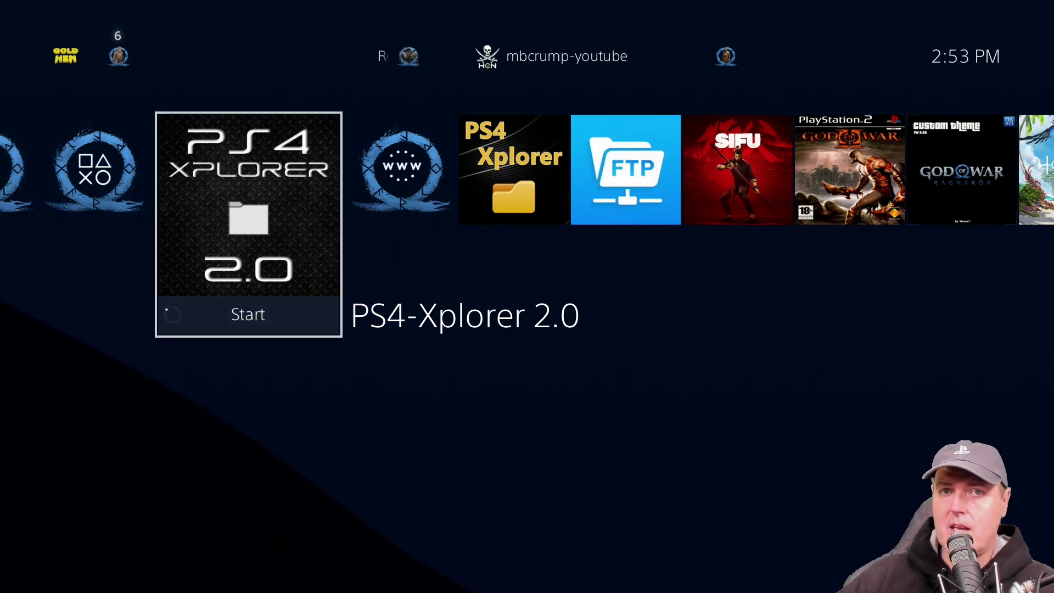
Check the entries in the PS4's Settings and return to the home screen
{"action": "key", "text": "Up"}
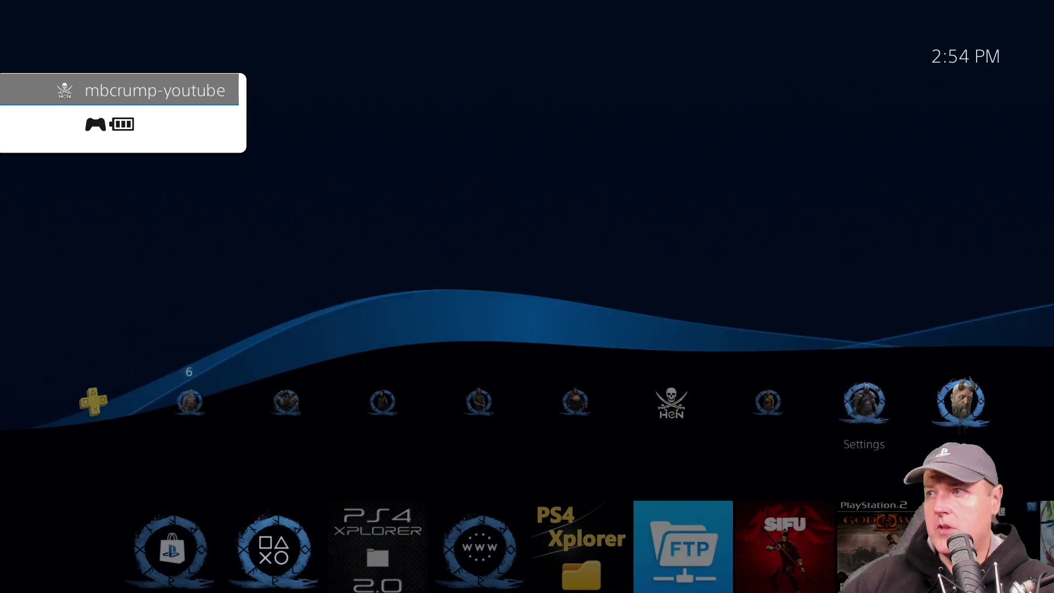
{"action": "key", "text": "Return"}
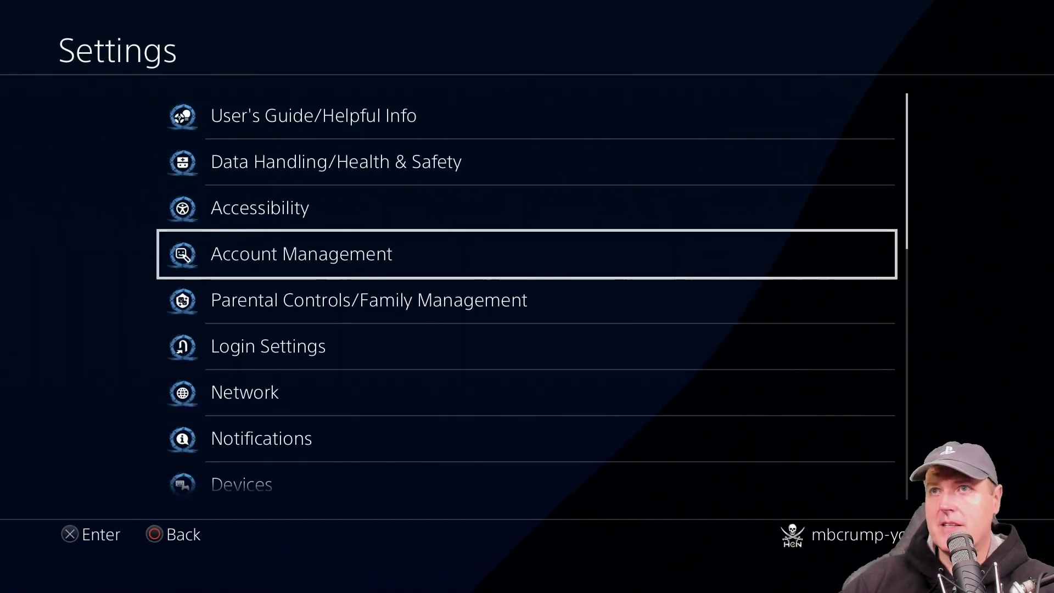
{"action": "key", "text": "Escape"}
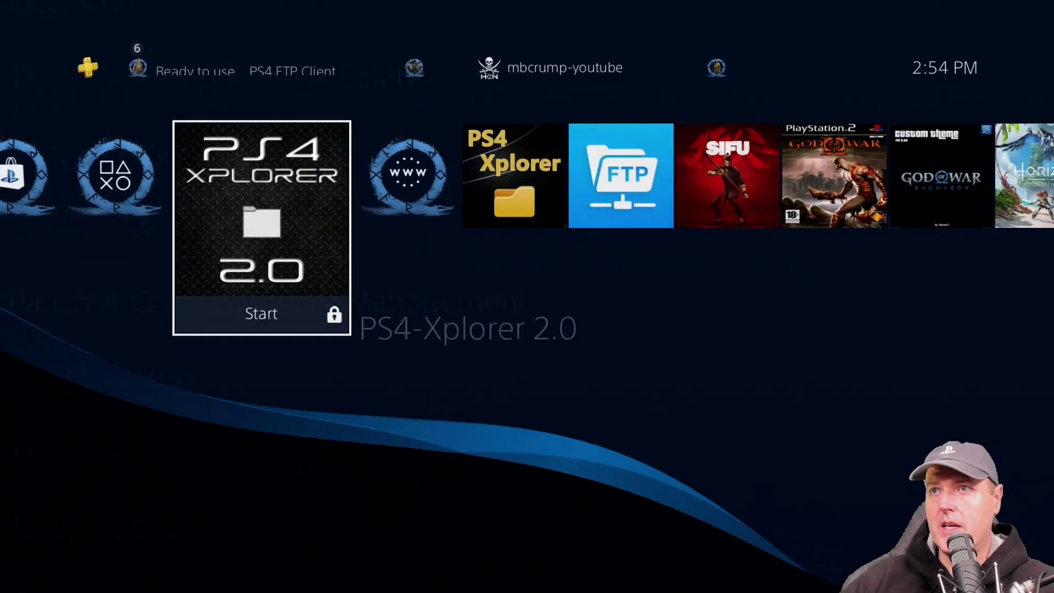
Start the Internet Browser from the PS4 home screen
{"action": "key", "text": "Right"}
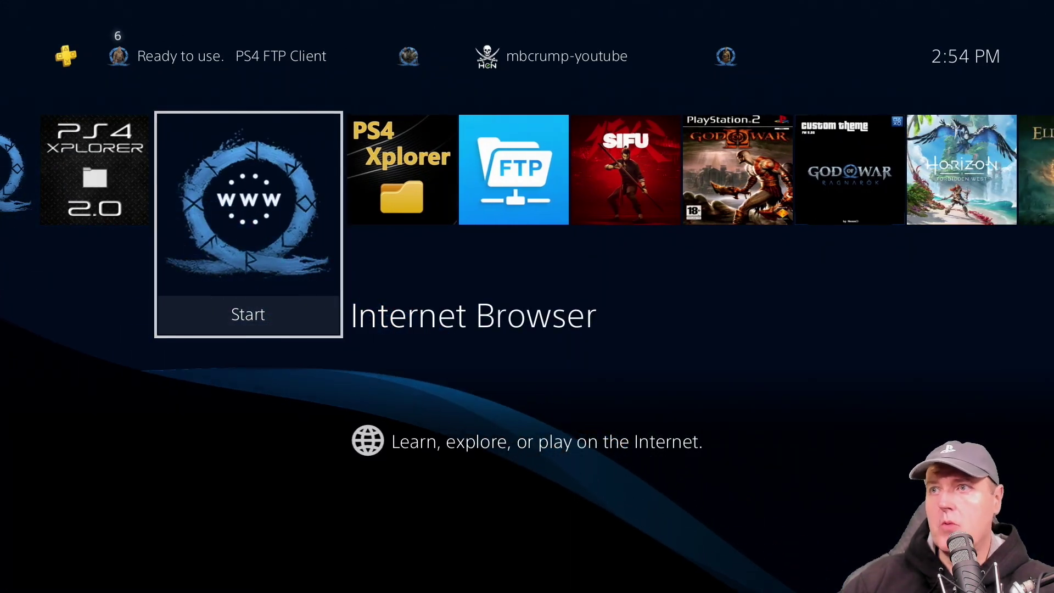
{"action": "key", "text": "Return"}
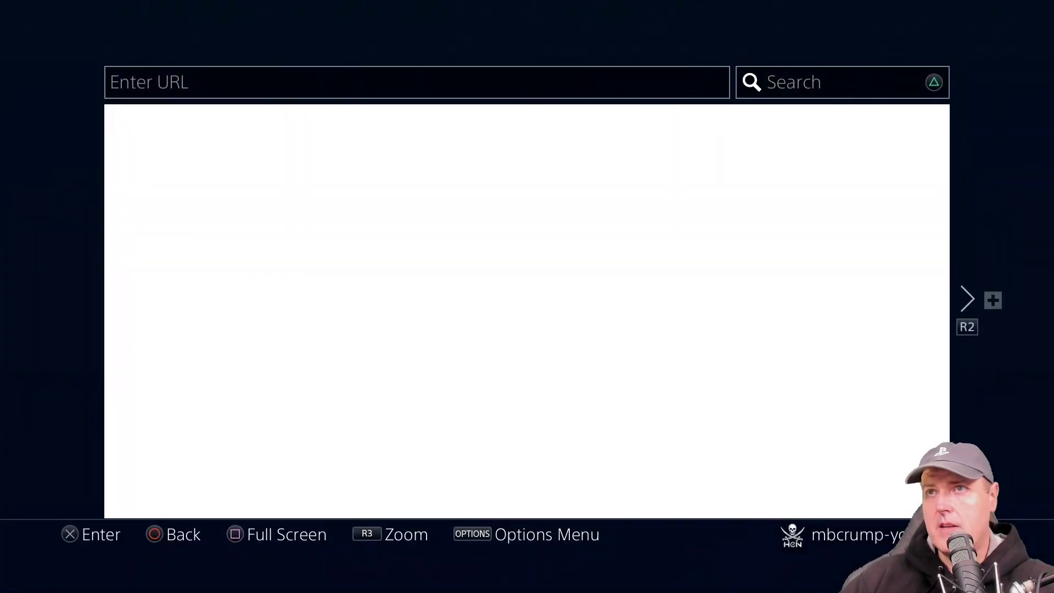